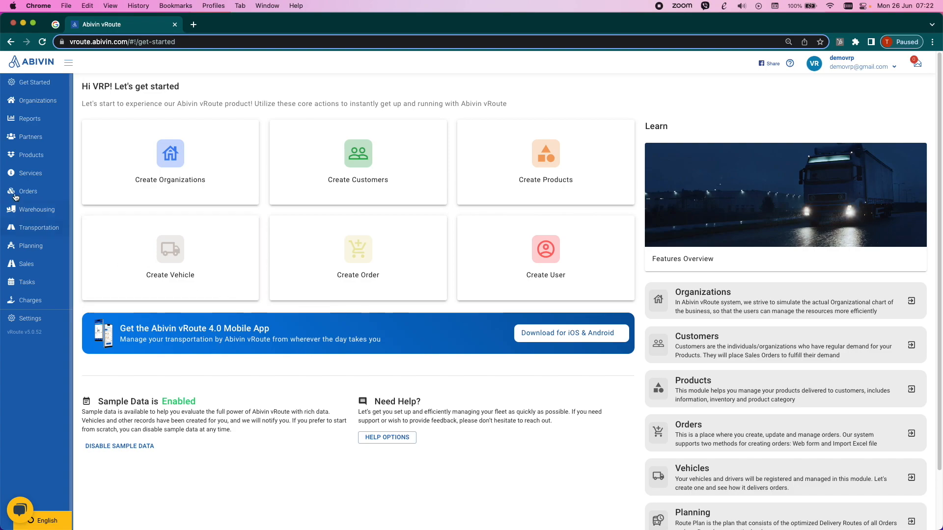
- Start creating a new organization and set its parent organization to 1.NSX
left_click(44, 107)
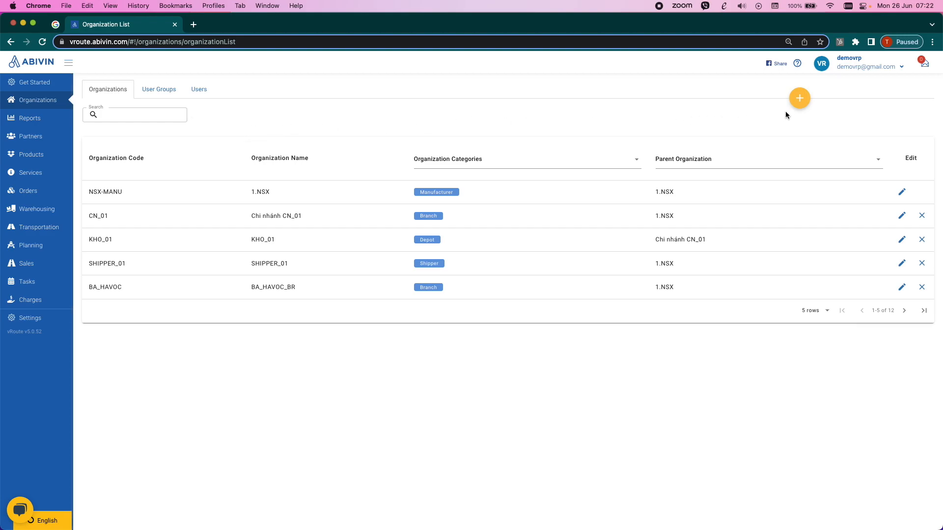
left_click(799, 97)
left_click(796, 124)
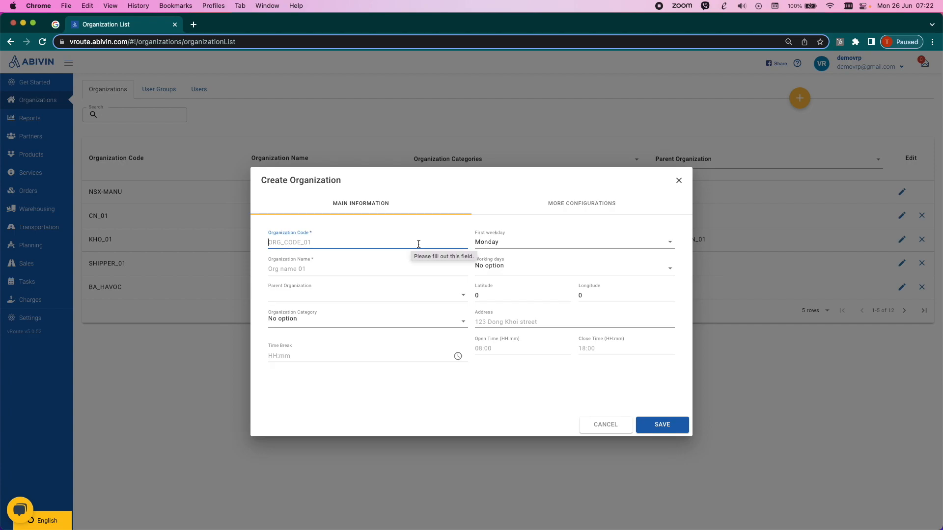
left_click(453, 297)
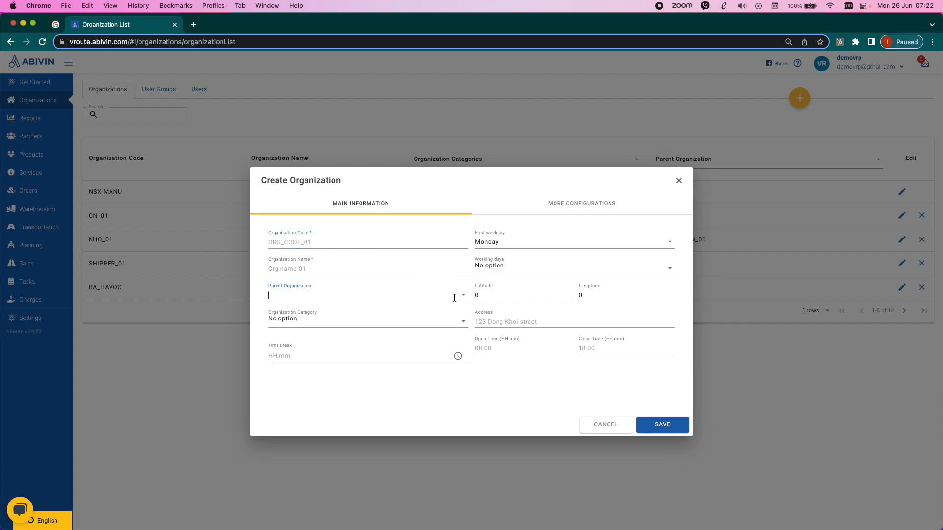
left_click(463, 296)
left_click(451, 321)
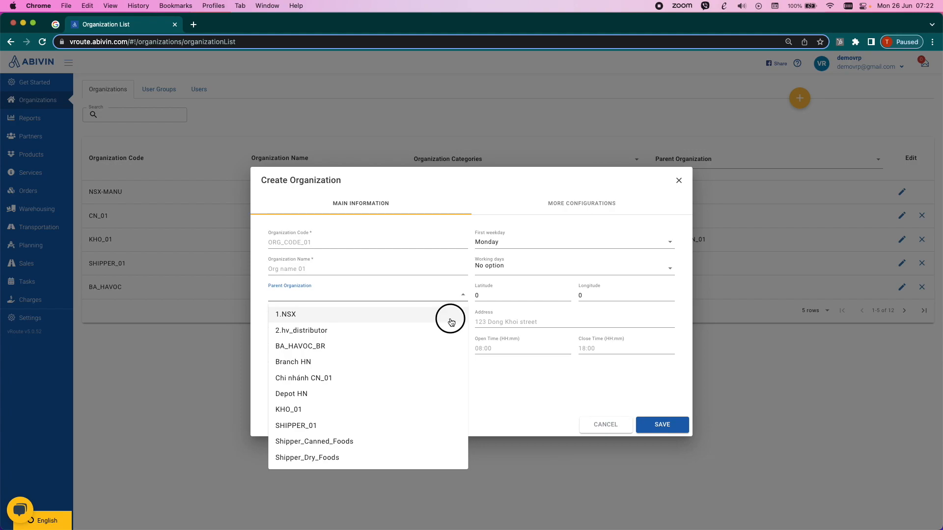
- Examine the organization category and working days options, and discard the new organization
left_click(463, 322)
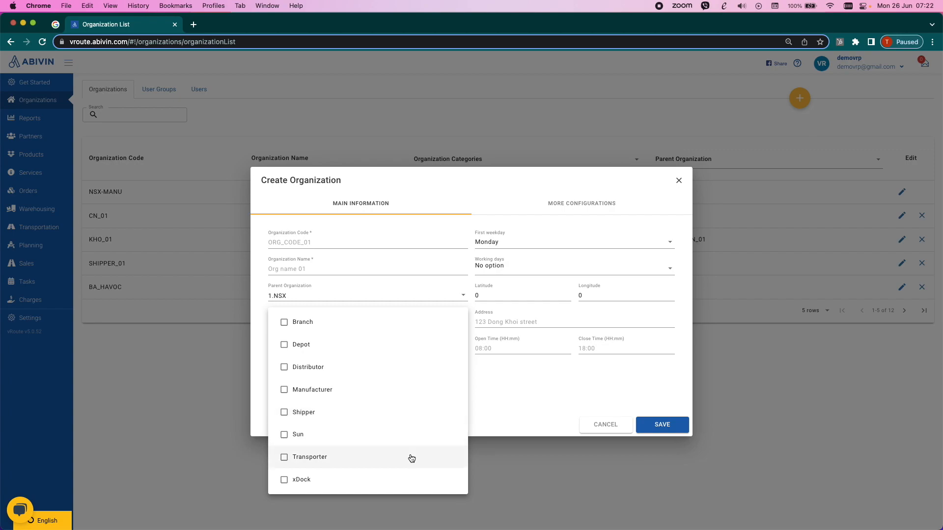
left_click(526, 388)
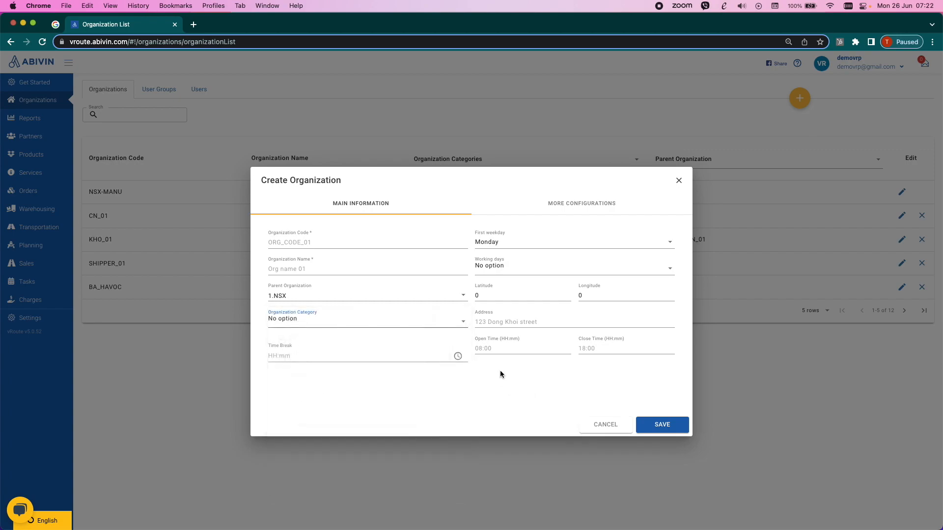
left_click(511, 271)
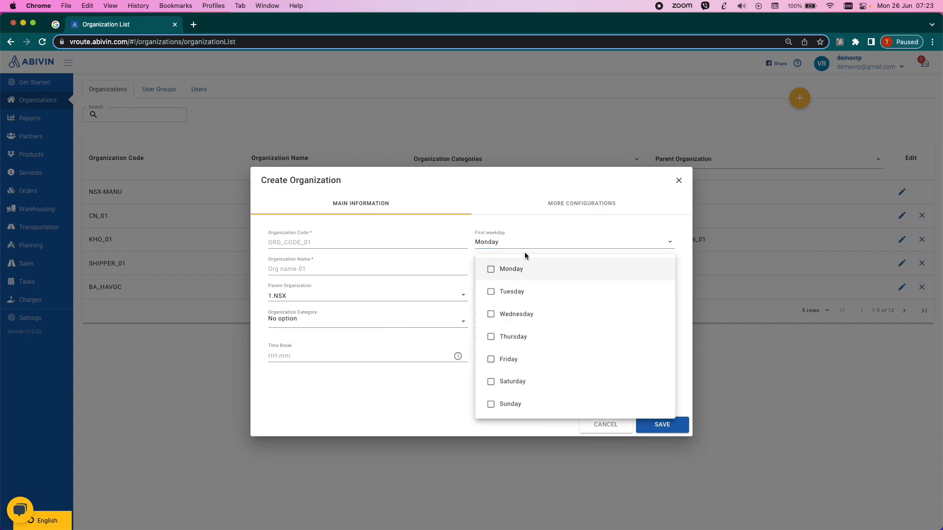
left_click(531, 242)
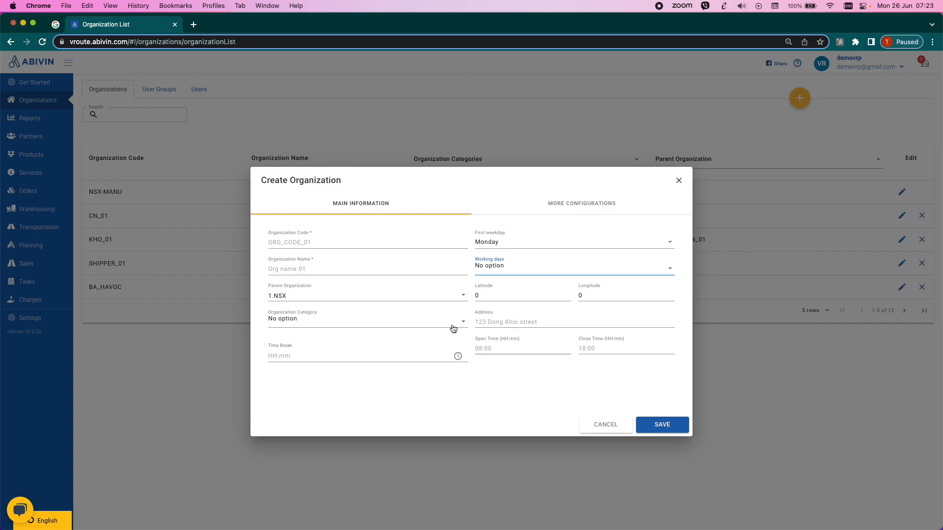
left_click(612, 426)
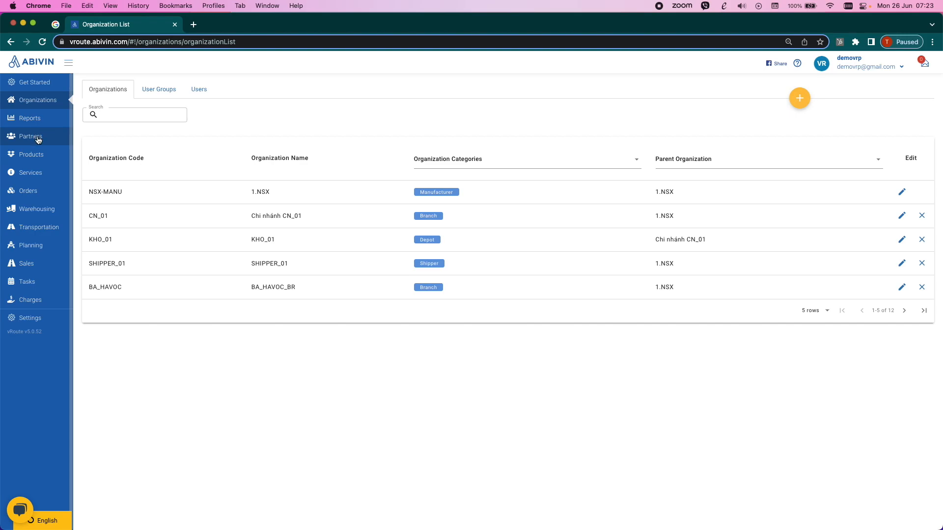
- Look through the partners' customer groups and cities lists, and return to the customer list
left_click(38, 140)
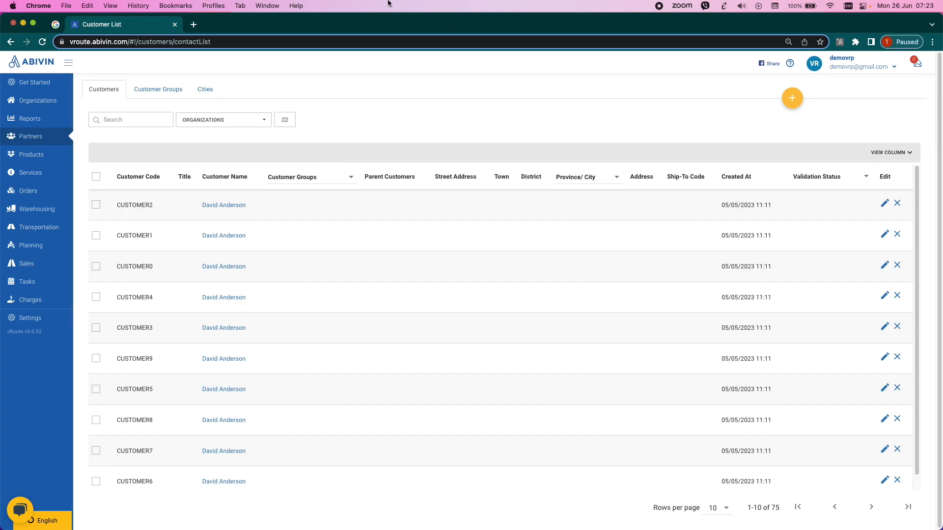
left_click(164, 88)
left_click(205, 91)
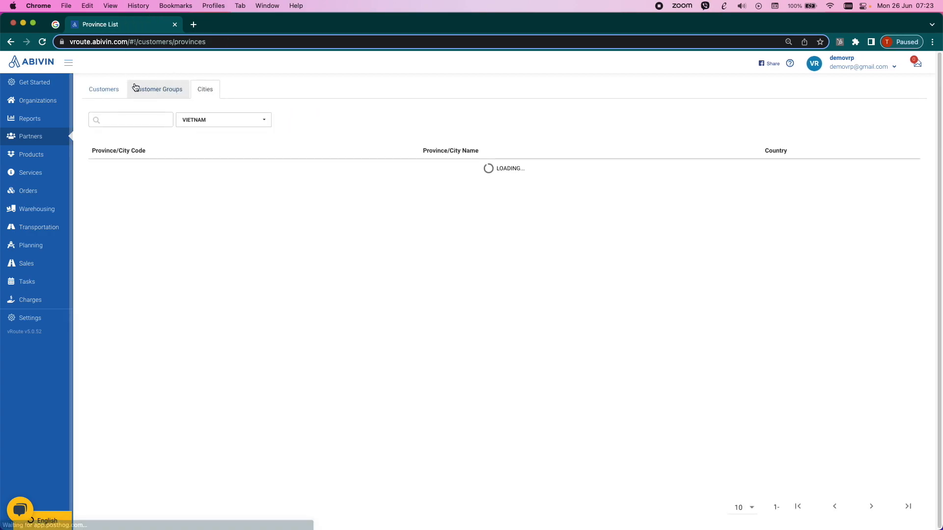
left_click(119, 88)
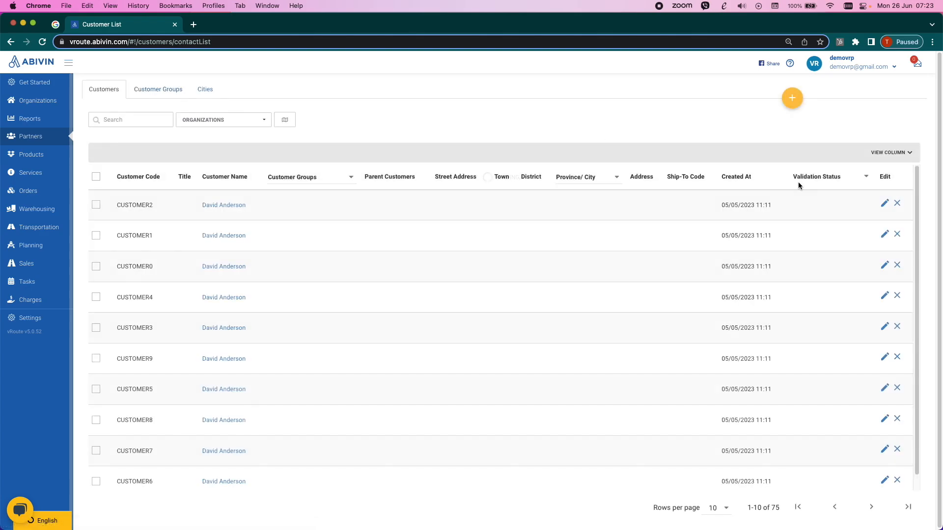
- Open a new customer form and examine the available organizations and parent customers
mouse_move(792, 113)
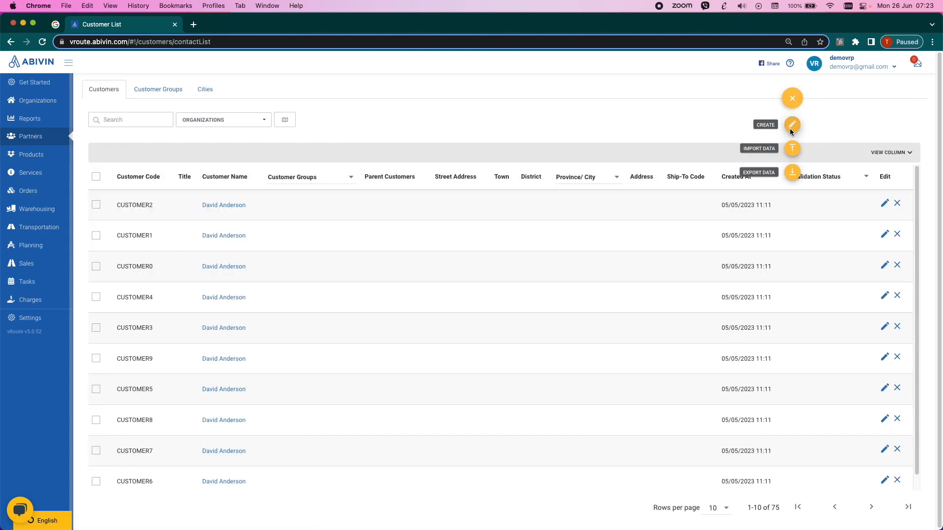
left_click(791, 129)
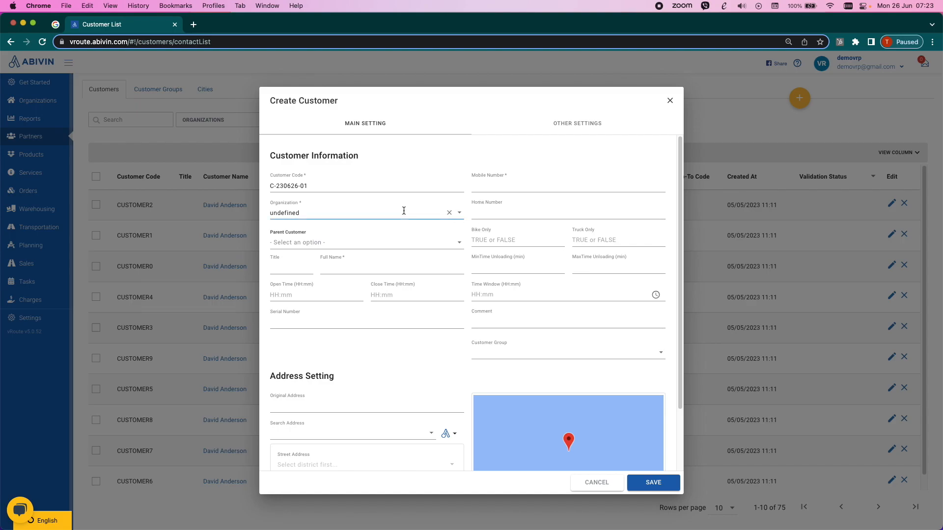
left_click(459, 213)
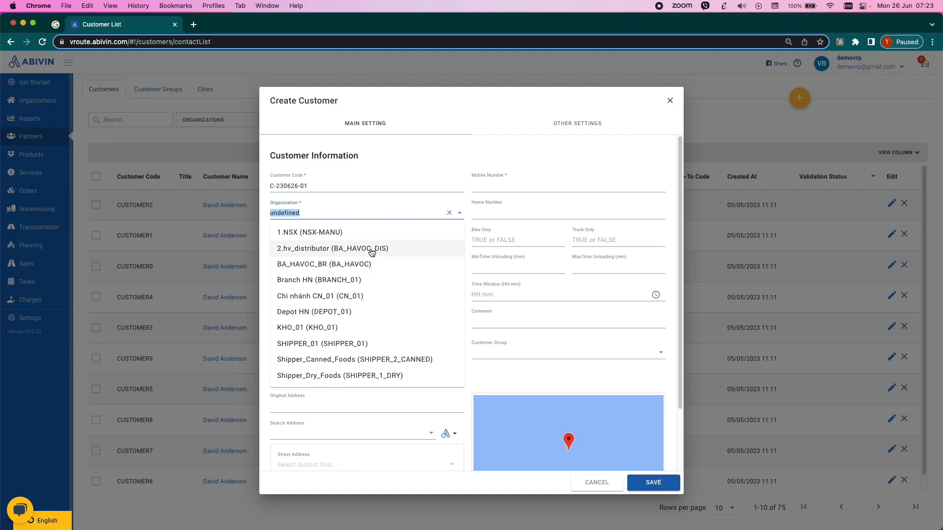
left_click(513, 228)
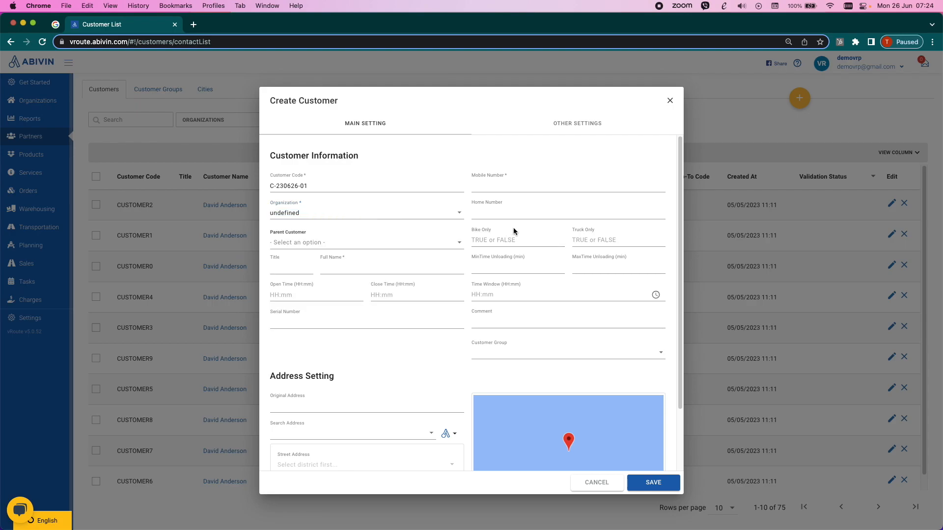
left_click(459, 246)
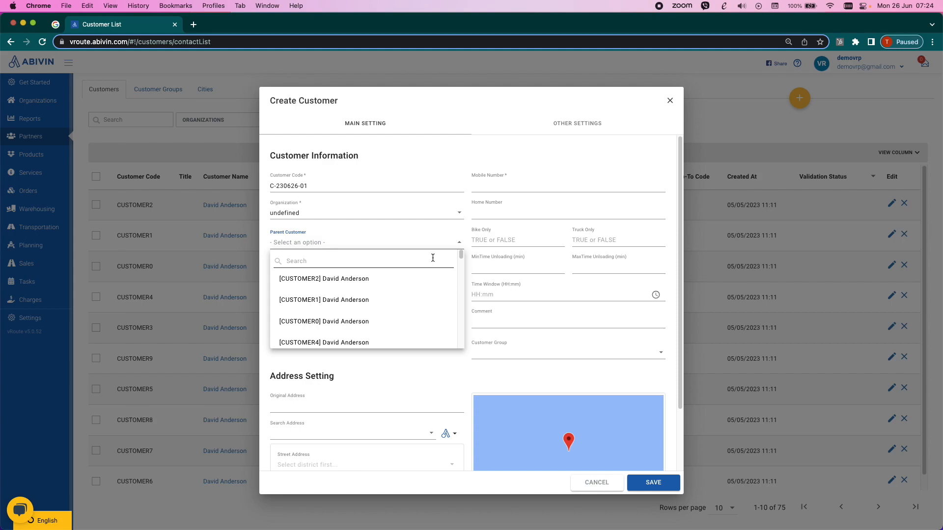
left_click(520, 238)
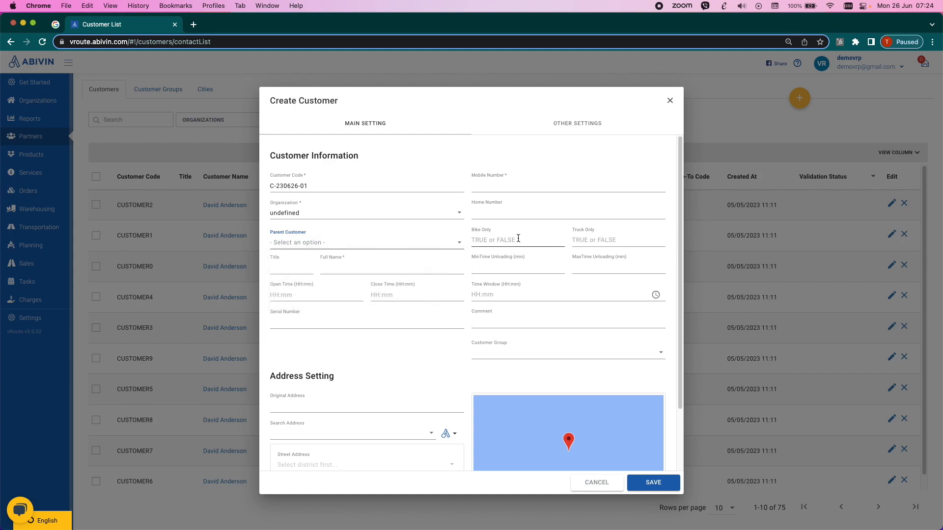
- Examine the customer form's bike-only, full name, open time and close time fields
left_click(507, 238)
scroll(366, 279, "down", 2)
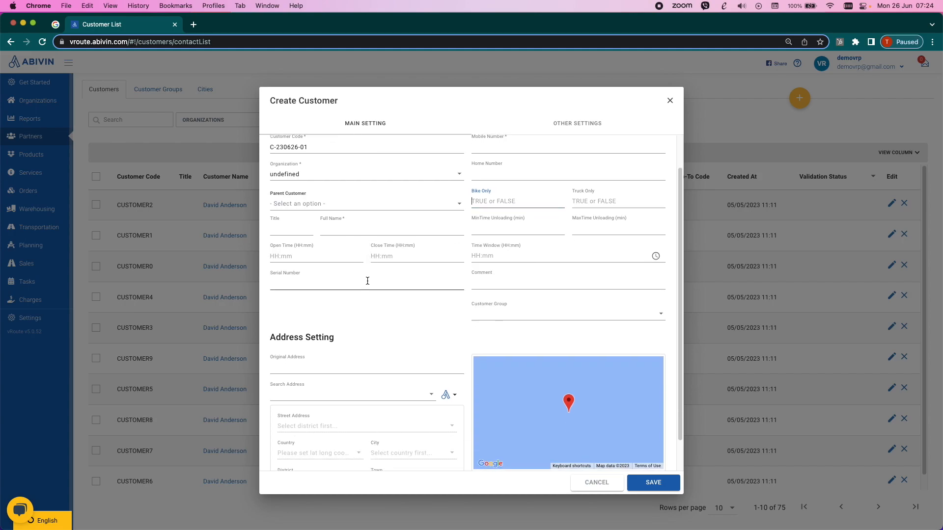
left_click(350, 224)
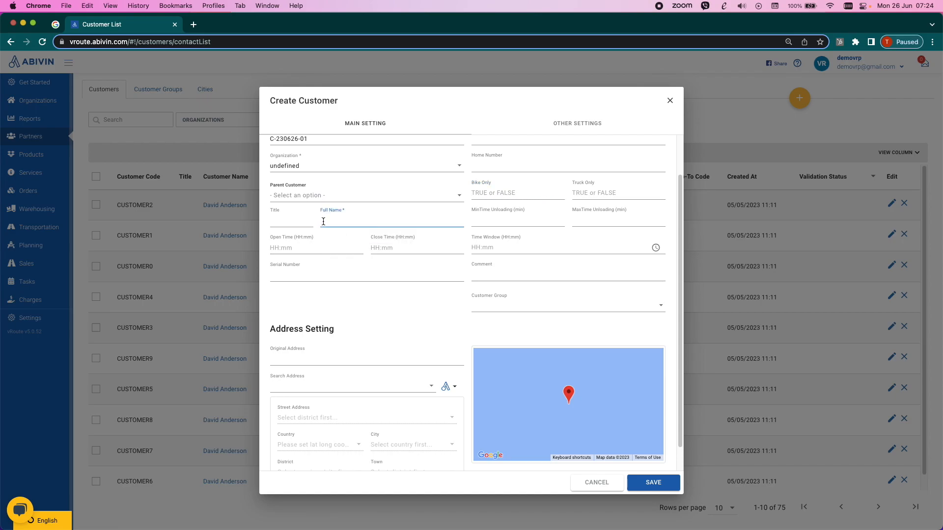
left_click(314, 248)
left_click(388, 249)
- Try adding a second customer time window with its own start time and an end time of 01:25 AM, and discard it
left_click(656, 248)
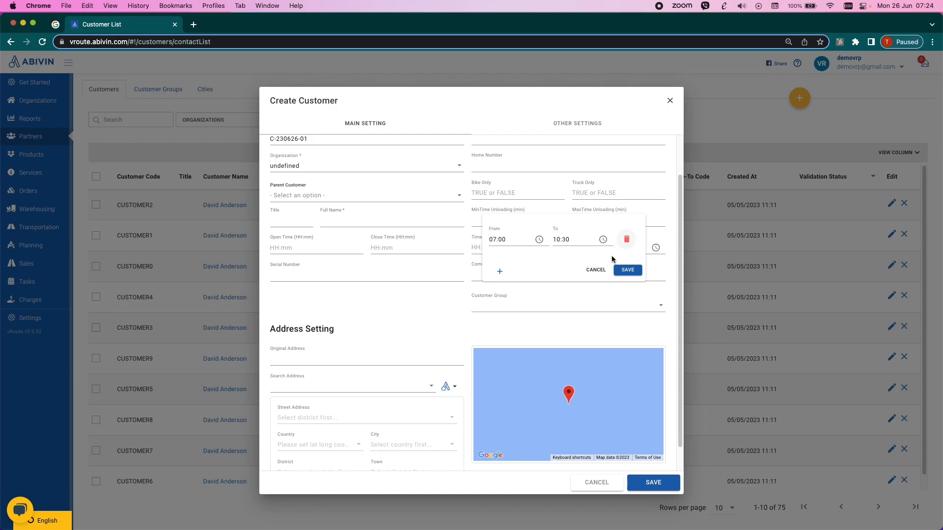
left_click(499, 271)
left_click(539, 259)
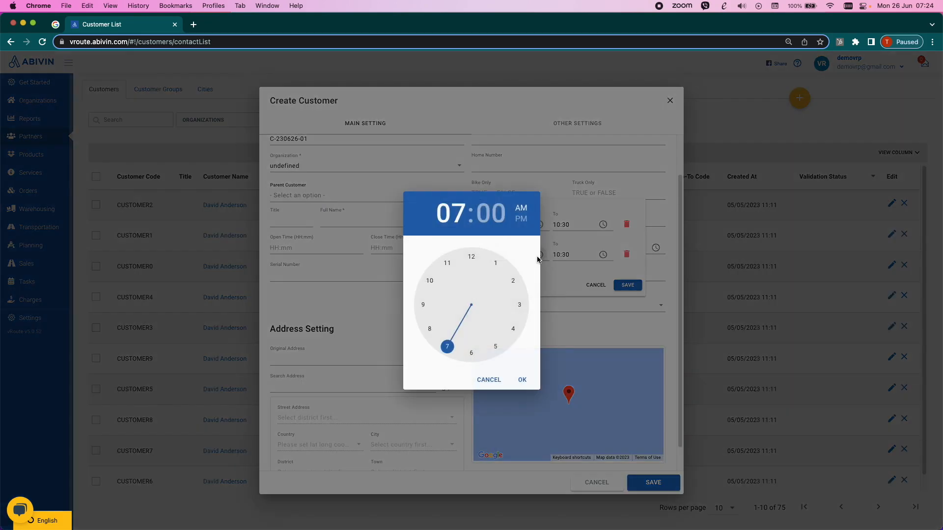
left_click(472, 258)
left_click(500, 265)
left_click(518, 381)
left_click(605, 259)
left_click(496, 261)
left_click(495, 346)
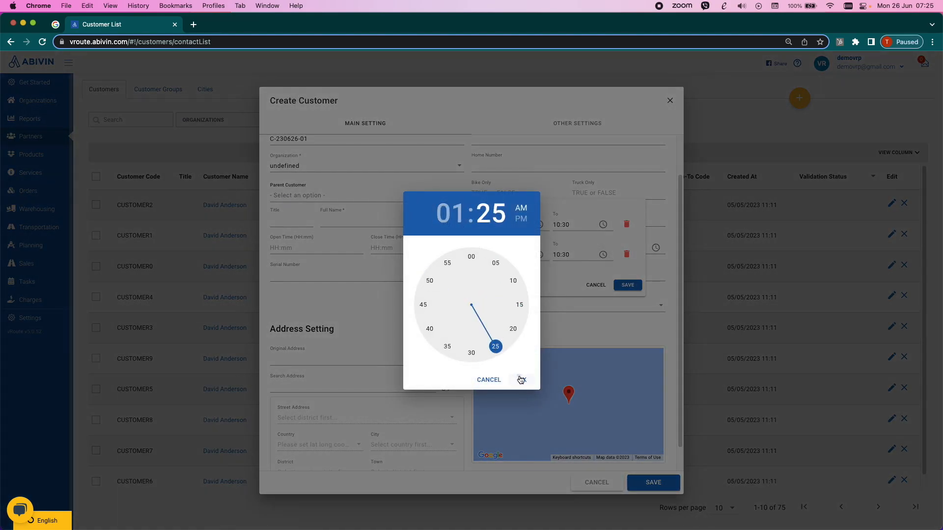
left_click(521, 380)
left_click(595, 286)
- Examine the customer's address settings and address source options, and close the form without saving
scroll(437, 323, "down", 1)
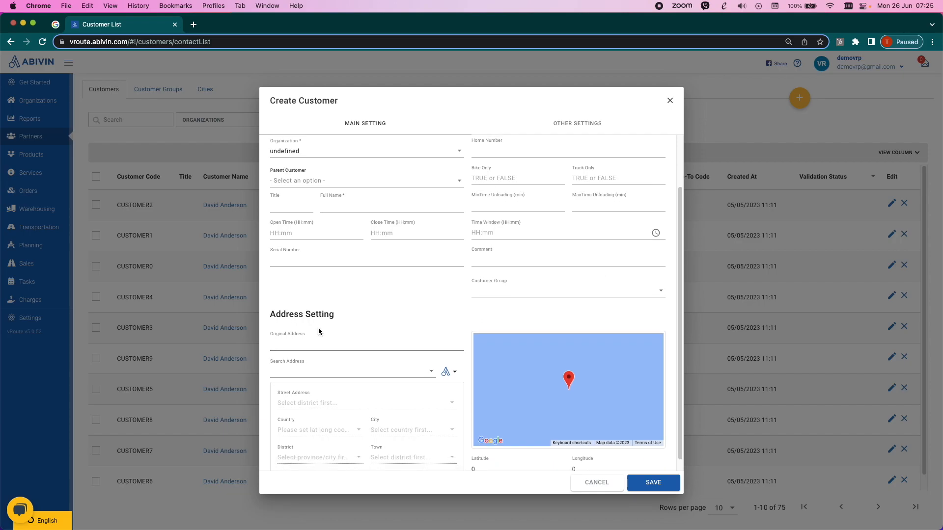
scroll(316, 333, "down", 1)
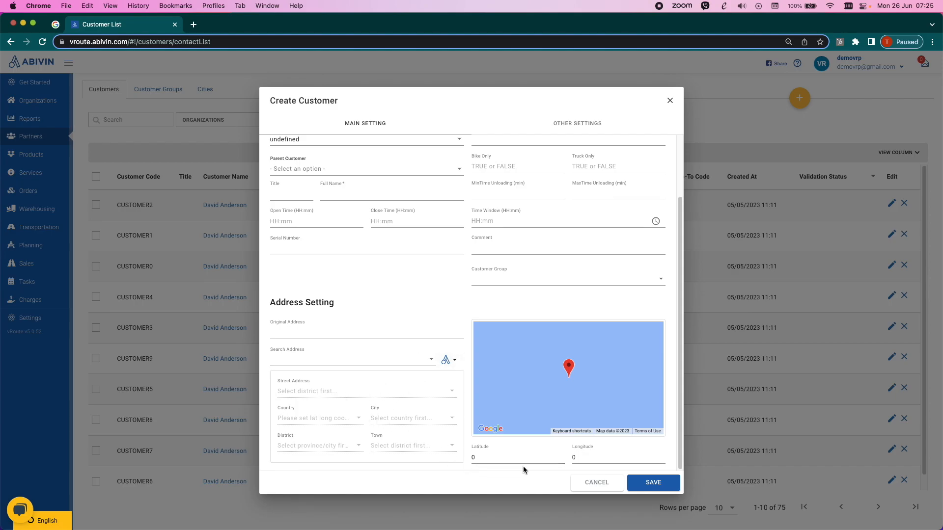
left_click(452, 367)
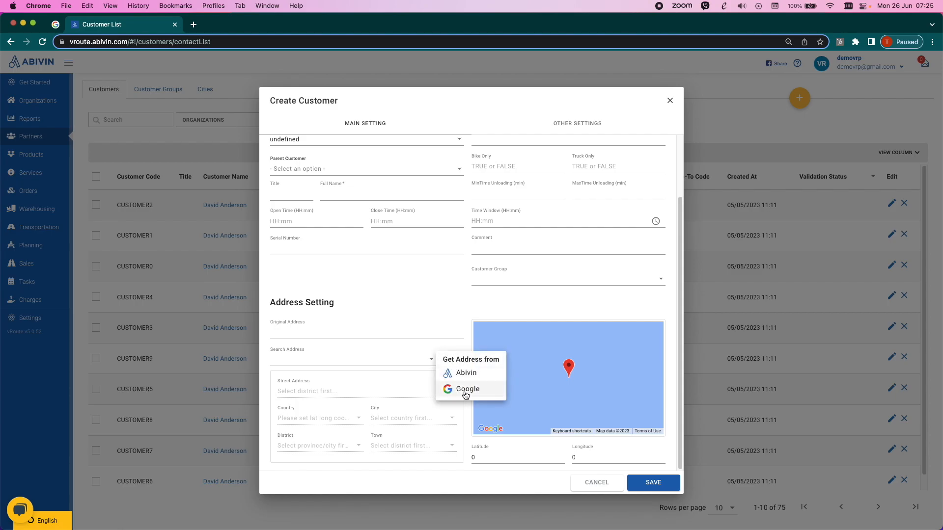
left_click(542, 483)
left_click(597, 485)
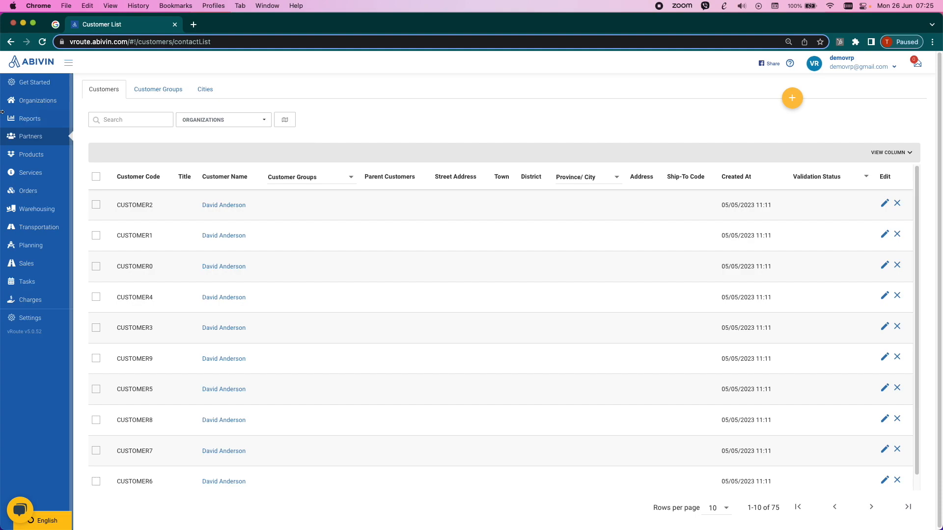
- Look through the product list and the Depot HN inventory, and return to the product list
left_click(31, 155)
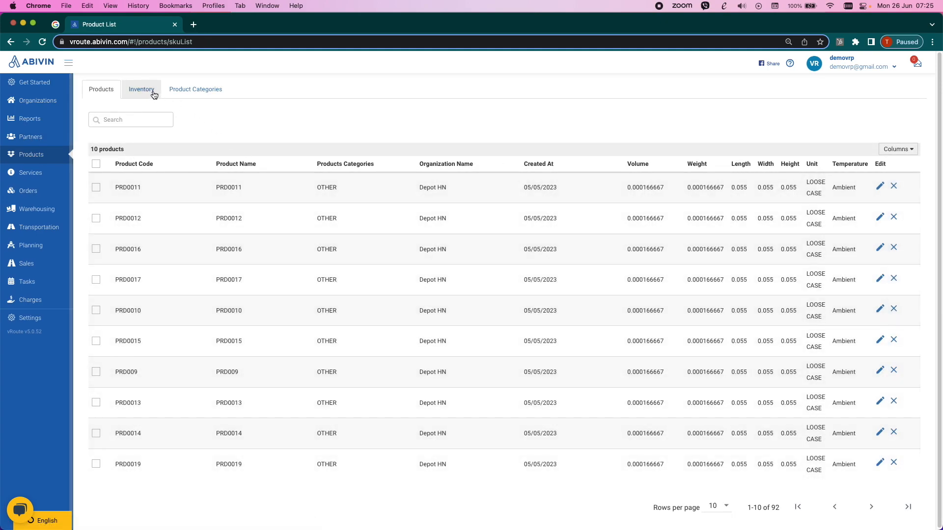
left_click(154, 93)
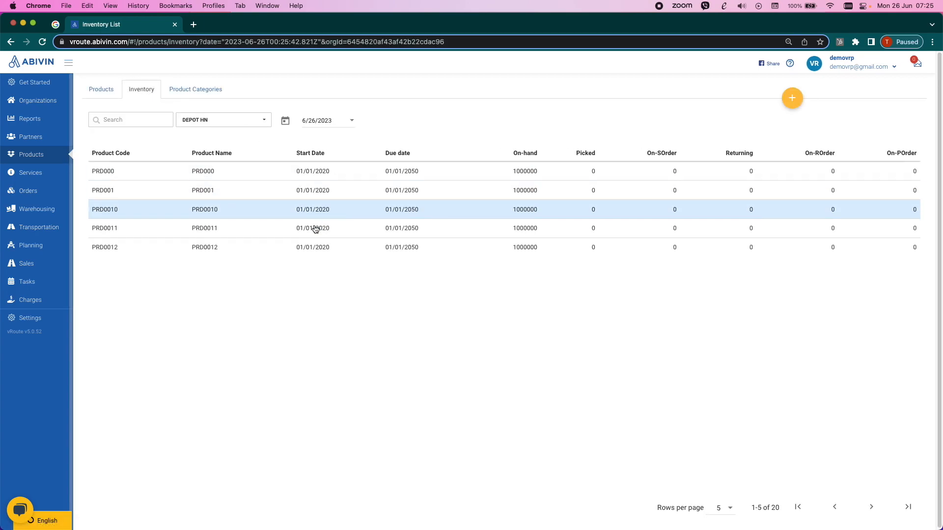
left_click(109, 87)
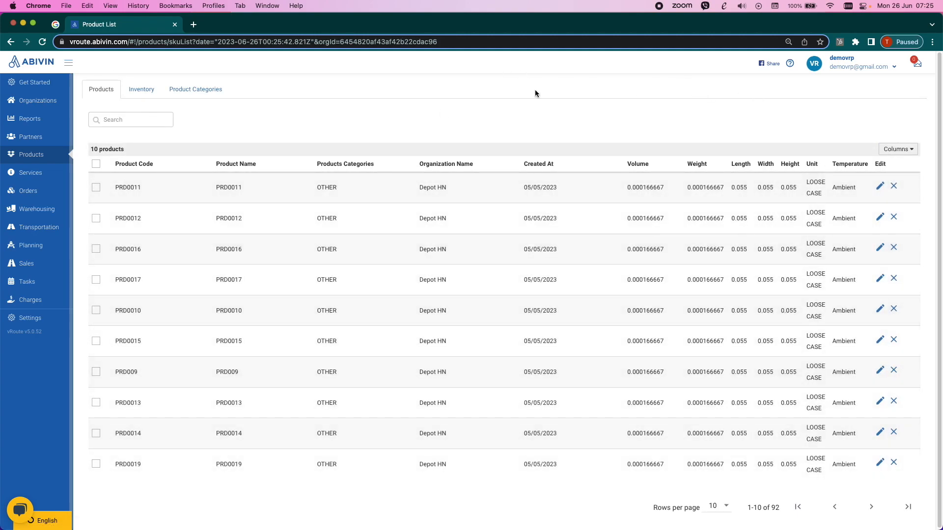
- Start creating a product from the inventory and try the Chilled and Frozen product temperature options
left_click(143, 95)
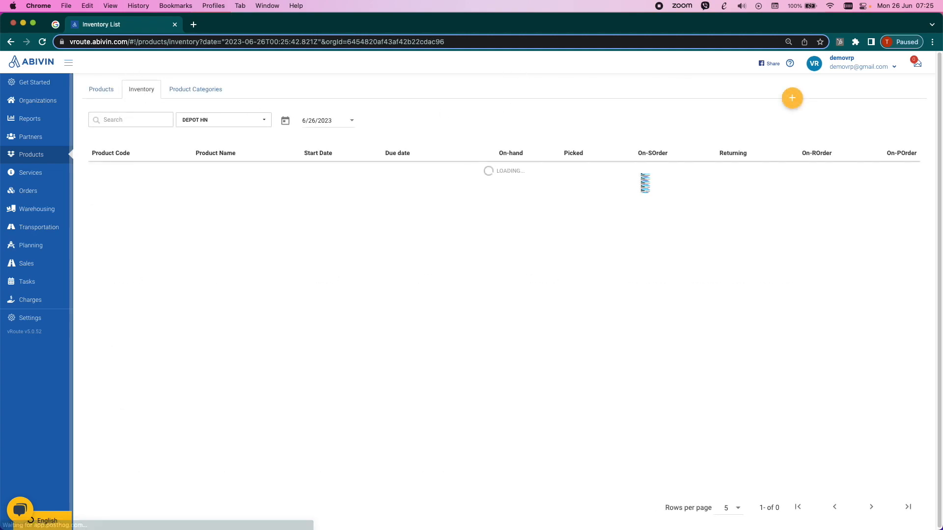
left_click(792, 98)
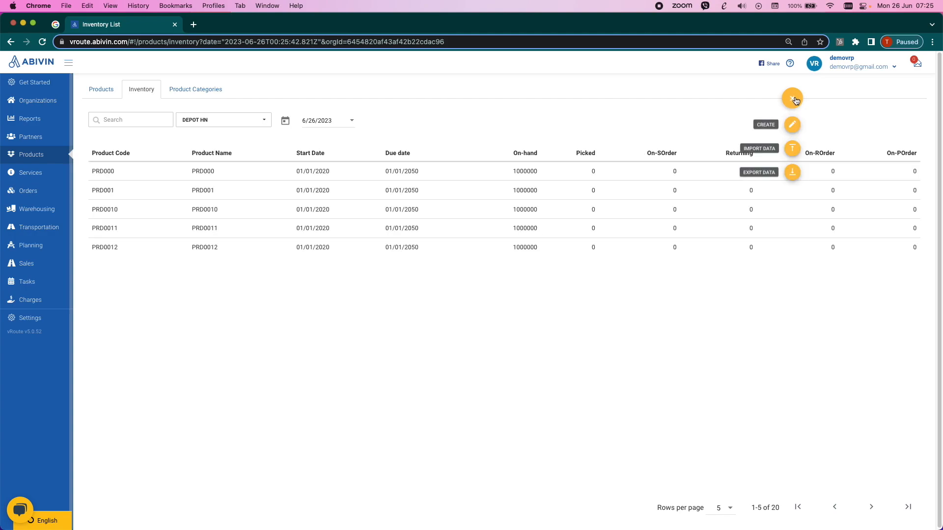
left_click(789, 126)
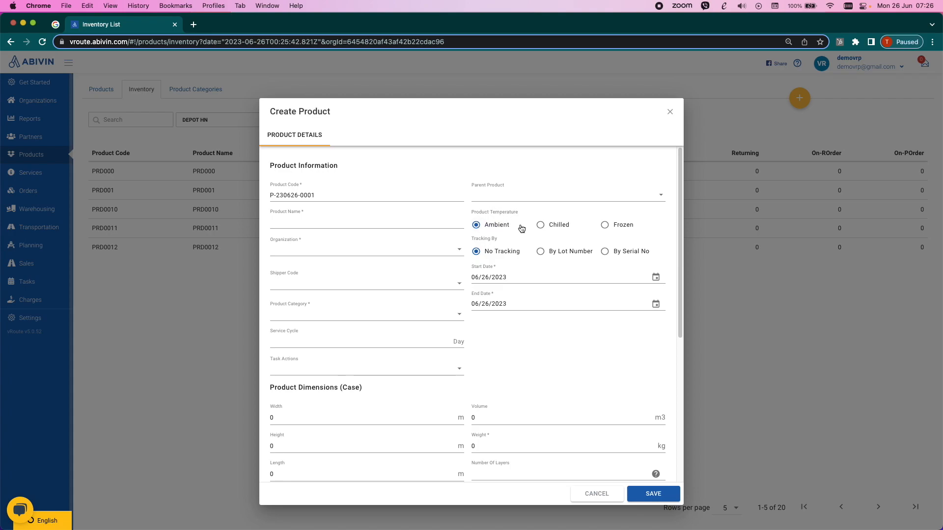
left_click(540, 226)
left_click(620, 226)
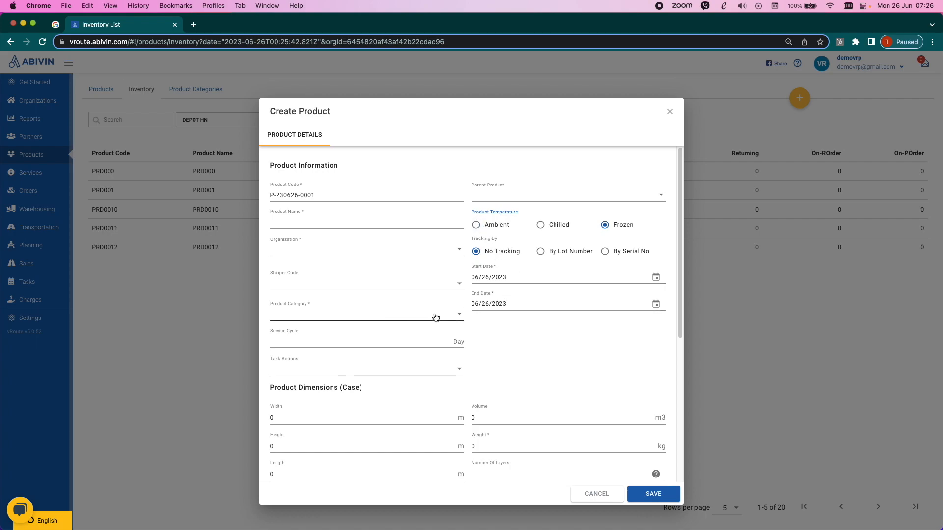
- Examine the new product's organization choices, dimensions, facets, quantity and price fields, and cancel the product
left_click(460, 251)
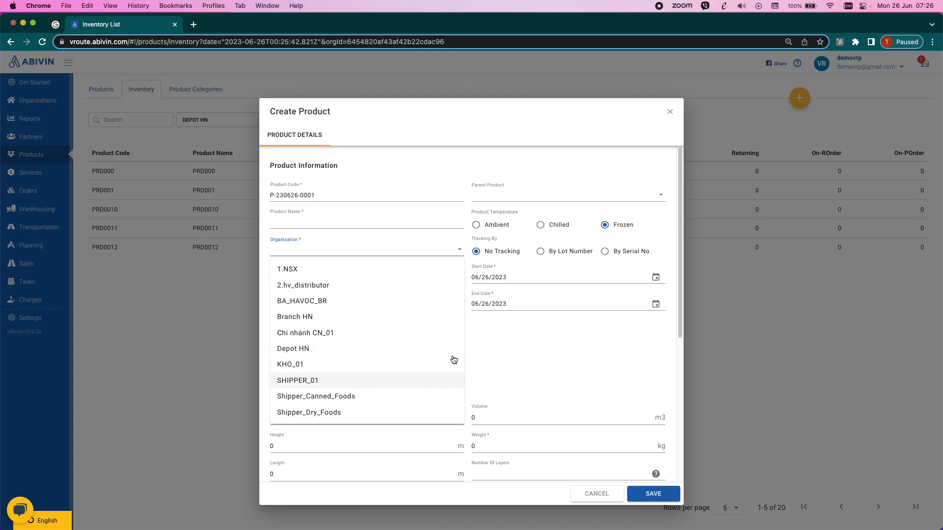
left_click(557, 331)
scroll(365, 344, "down", 1)
scroll(365, 343, "down", 5)
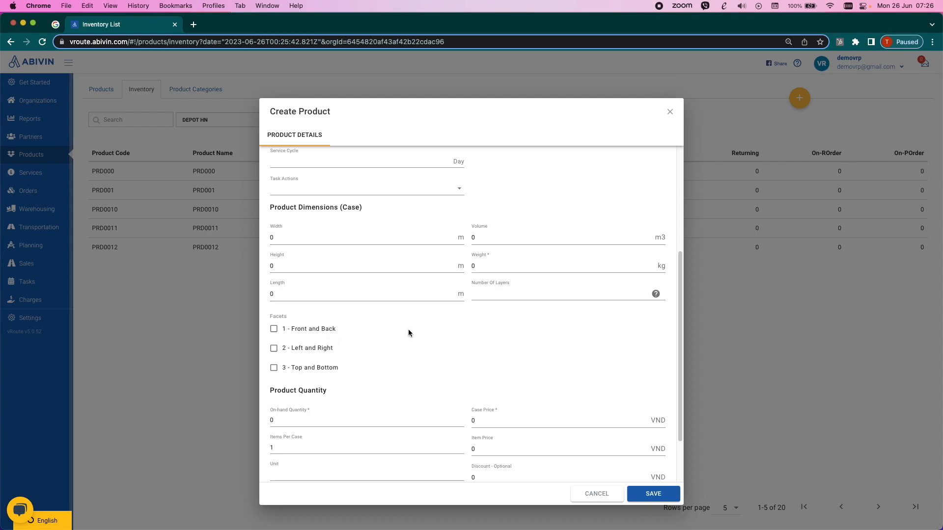
scroll(408, 332, "down", 3)
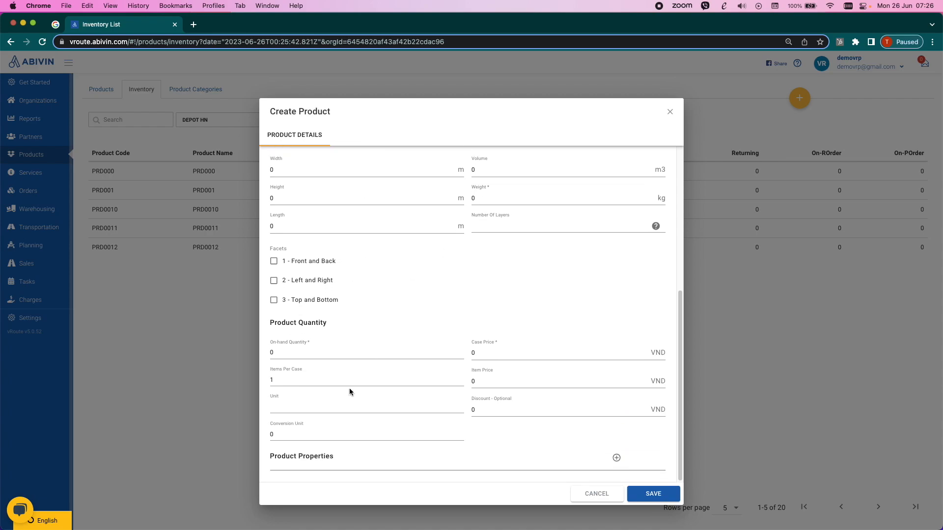
left_click(590, 496)
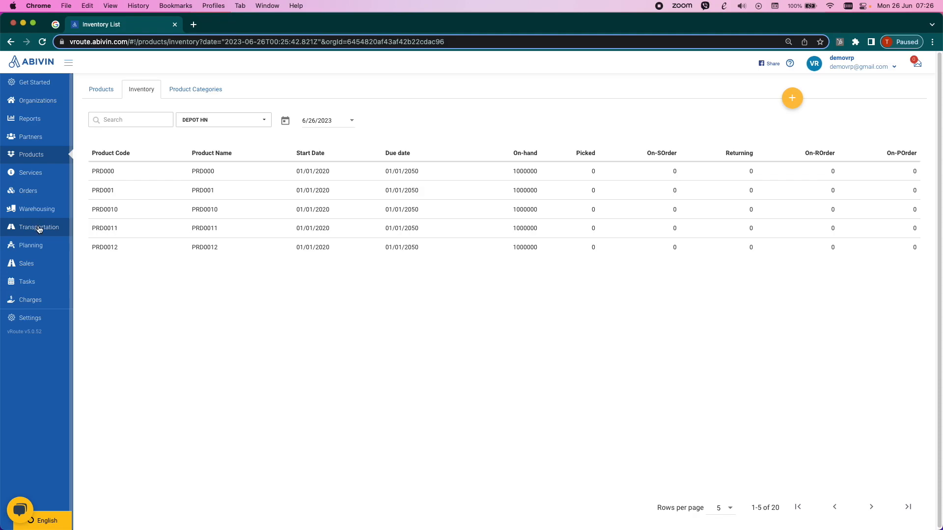
- Start a new vehicle in the transportation module and examine the organizations it can be assigned to
left_click(40, 228)
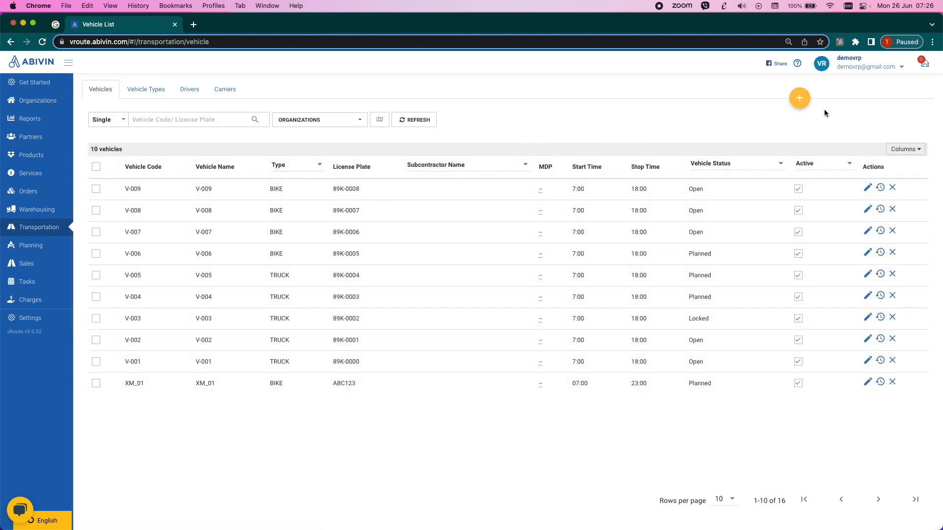
left_click(799, 99)
left_click(798, 124)
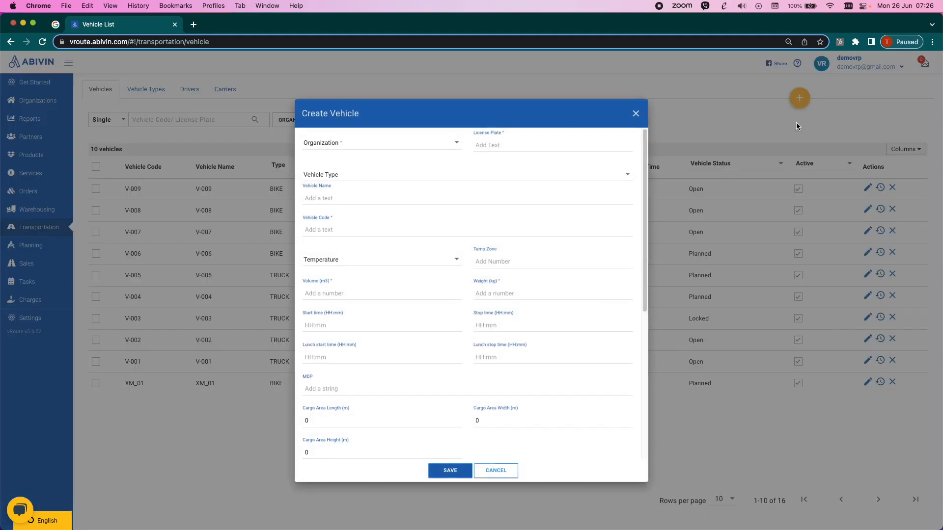
left_click(447, 149)
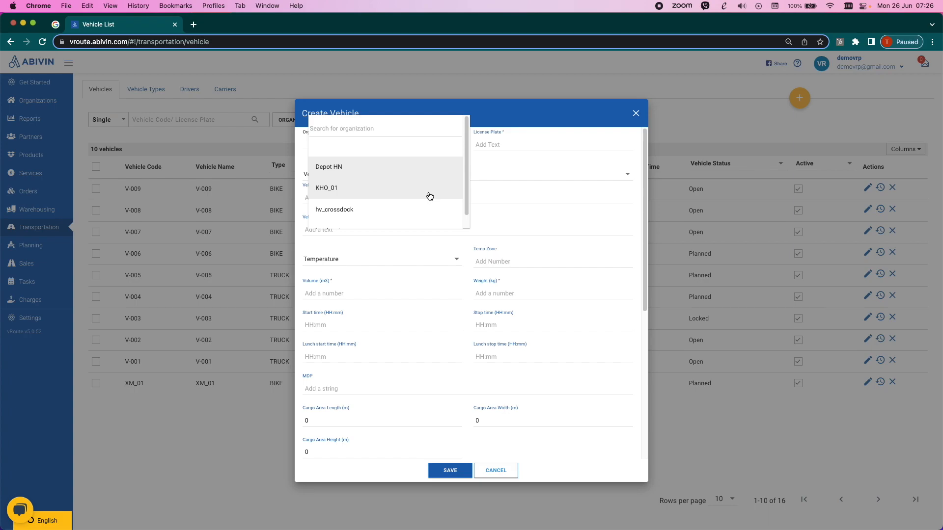
scroll(415, 202, "down", 1)
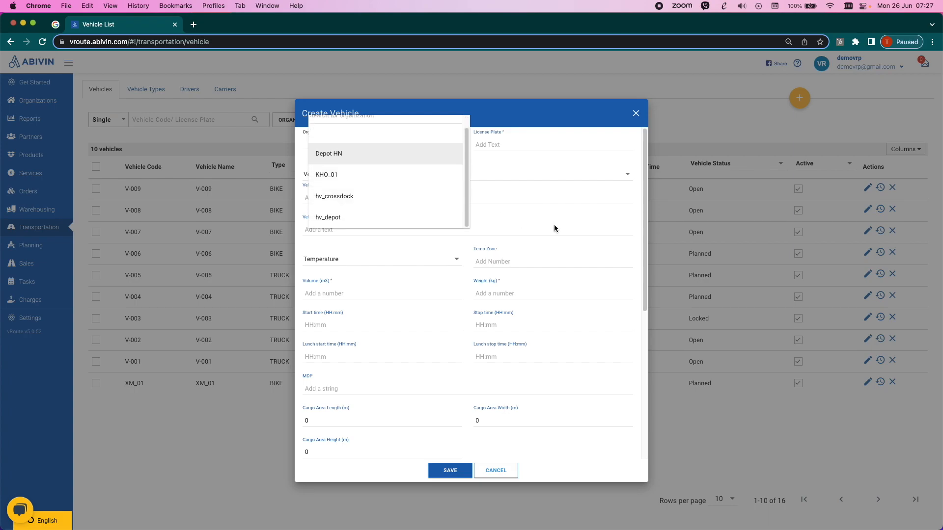
left_click(545, 200)
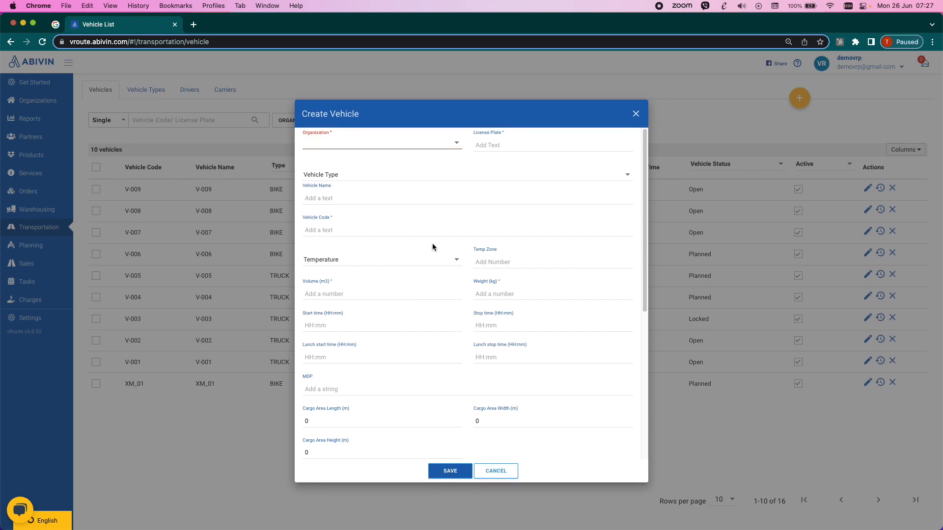
- Examine the new vehicle's license plate field and the available vehicle types
left_click(510, 148)
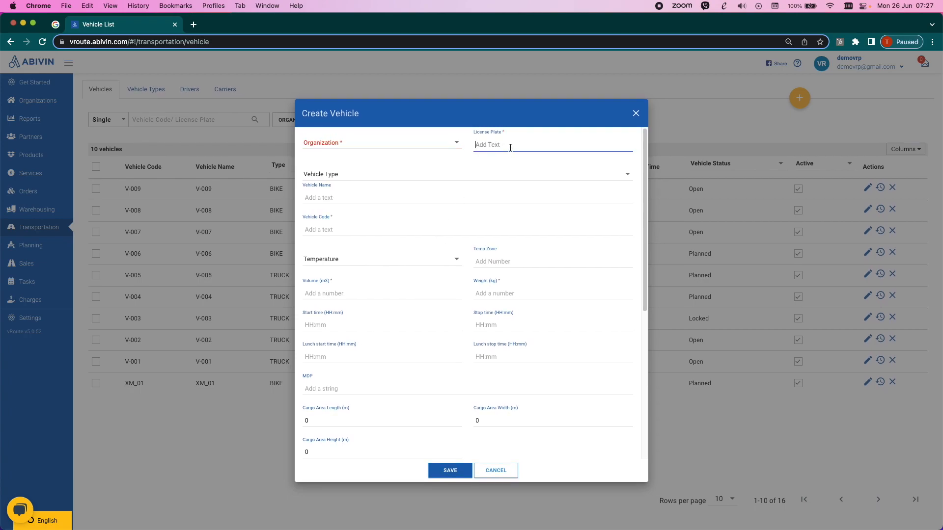
left_click(441, 176)
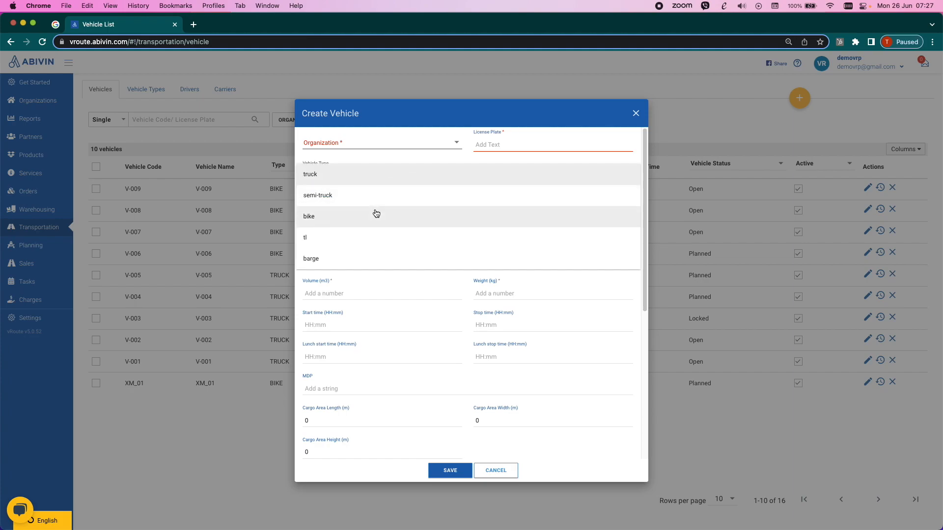
left_click(401, 298)
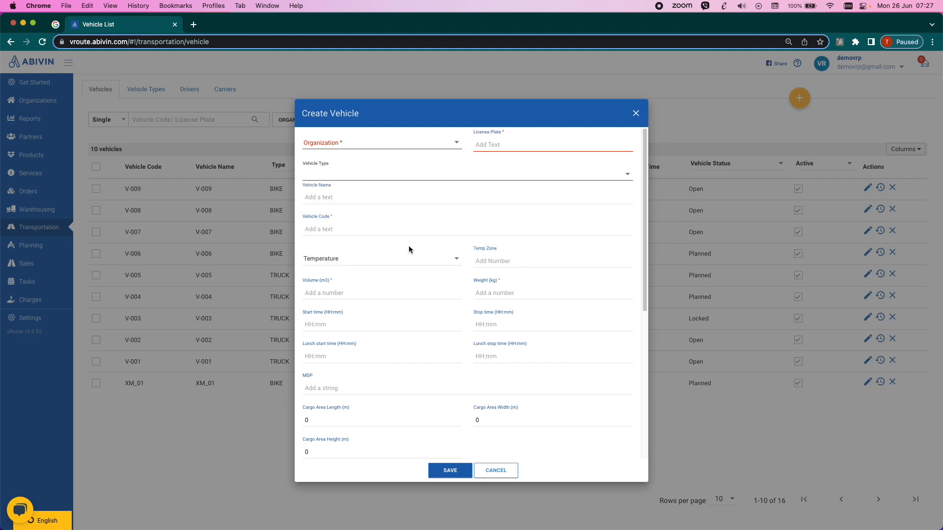
- Set the new vehicle's temperature to Ambient, Chilled and Frozen
left_click(445, 256)
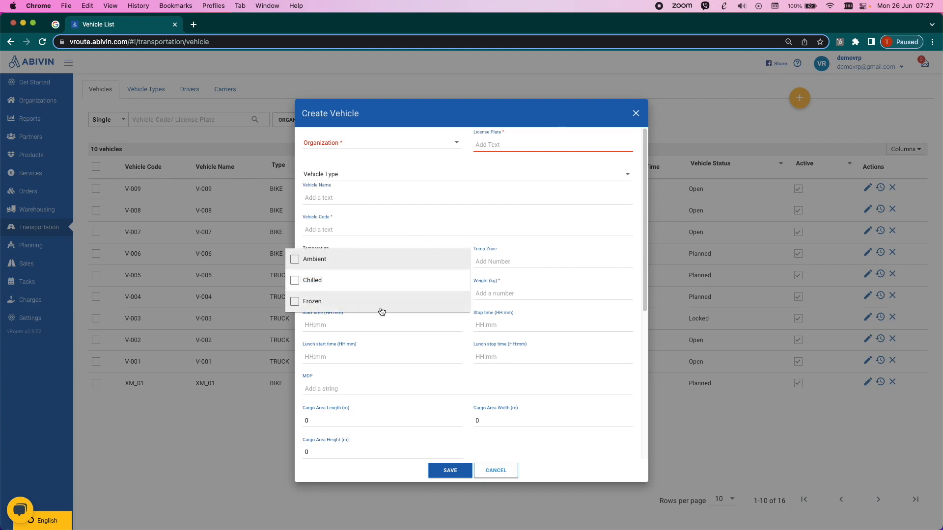
left_click(314, 258)
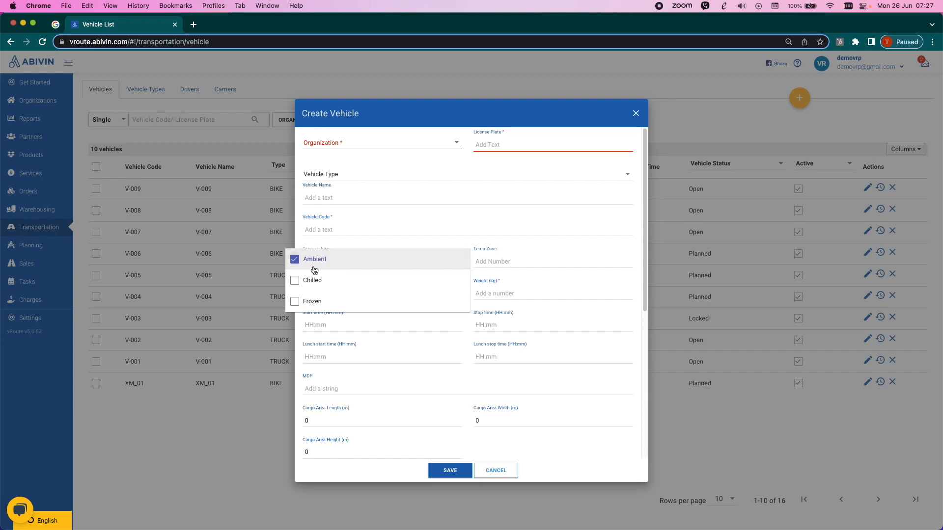
left_click(313, 281)
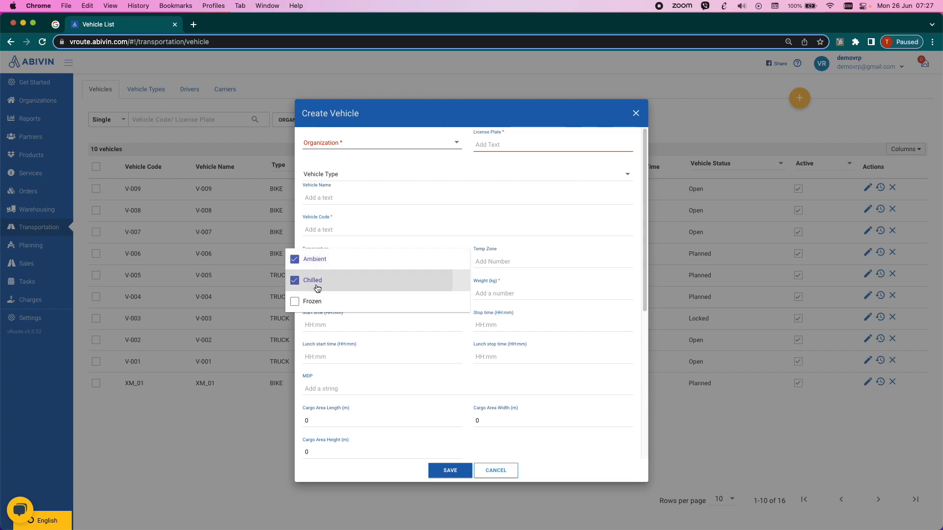
left_click(323, 299)
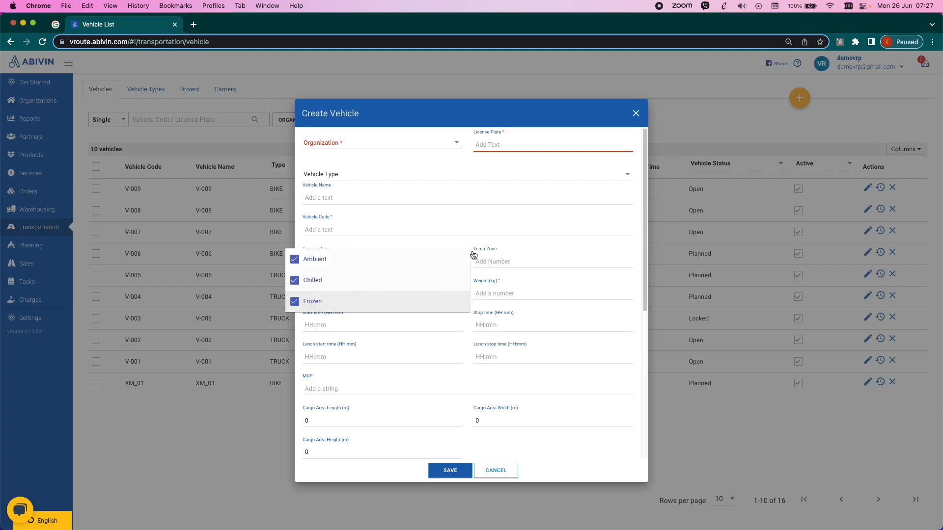
left_click(486, 238)
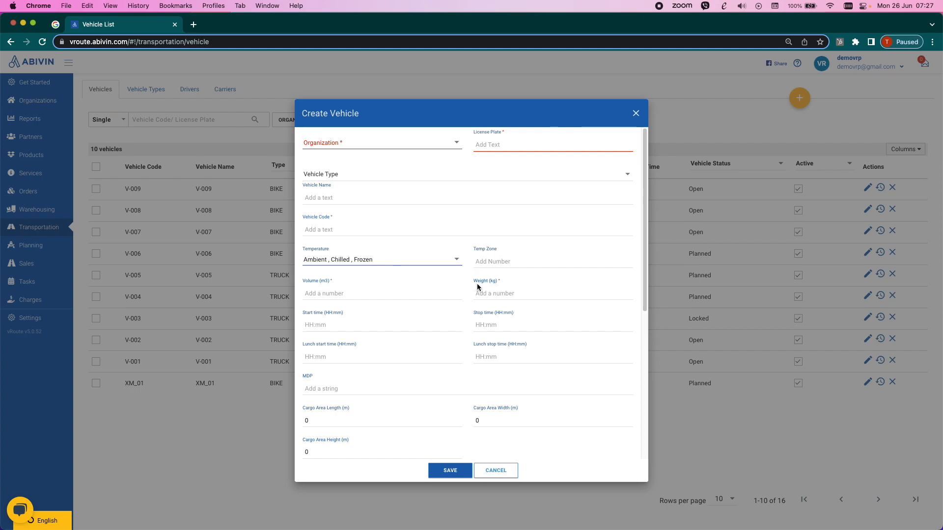
- Examine the new vehicle's required volume and weight fields
scroll(476, 284, "down", 2)
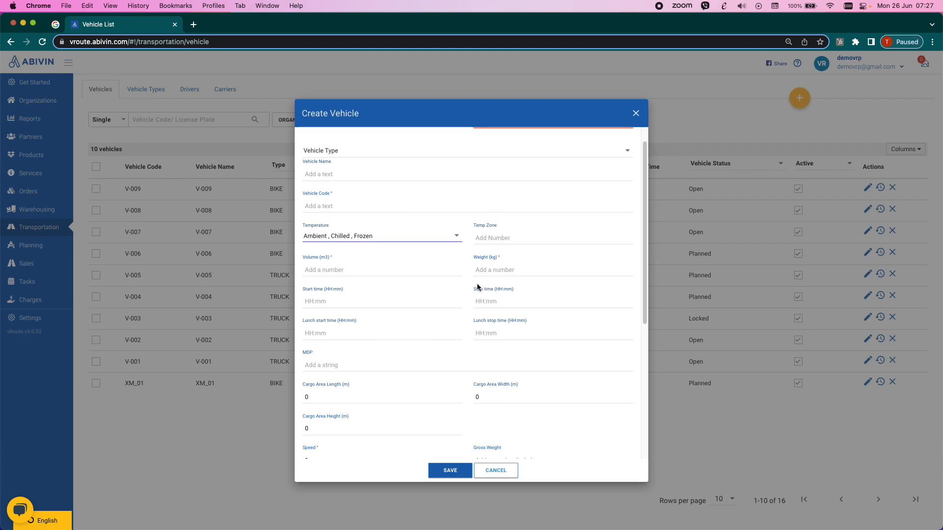
left_click(430, 265)
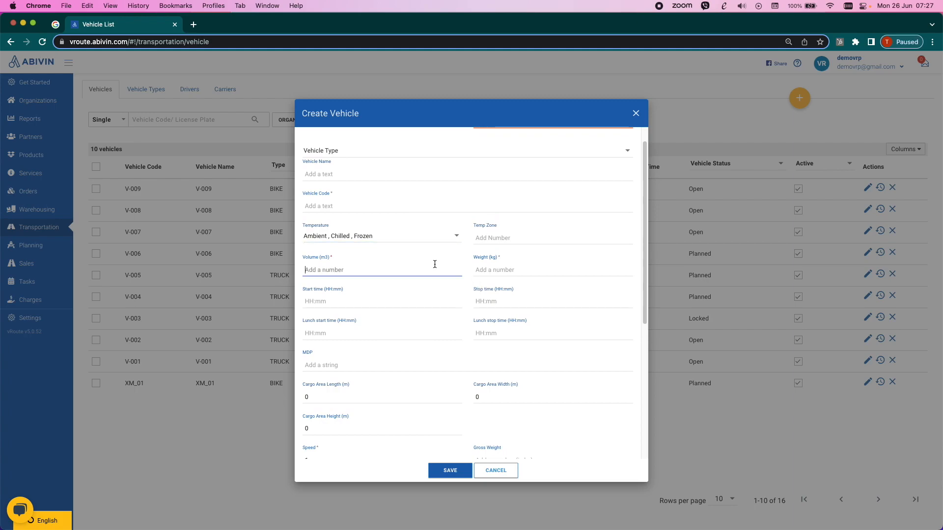
left_click(504, 275)
left_click(436, 270)
left_click(505, 270)
scroll(437, 322, "down", 5)
- Examine the new vehicle's start and stop time fields and its lunch start and stop time fields
left_click(381, 188)
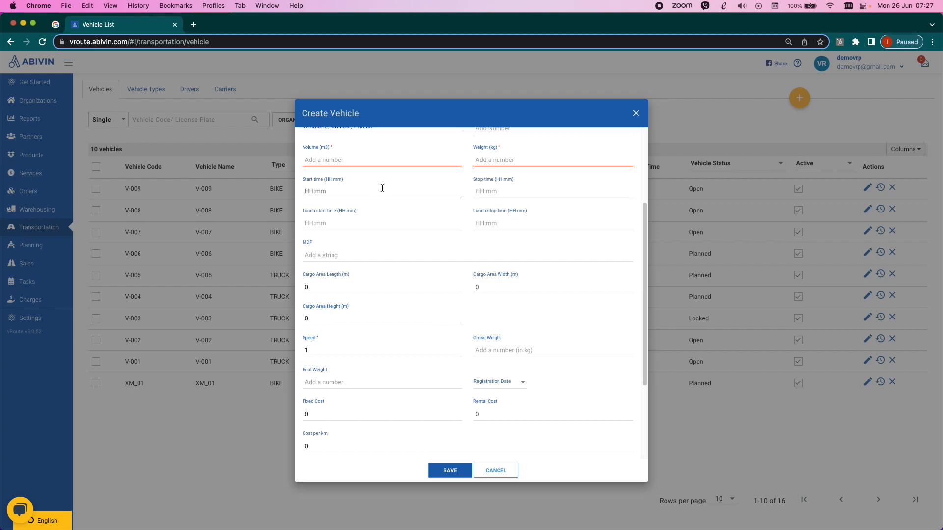
left_click(535, 197)
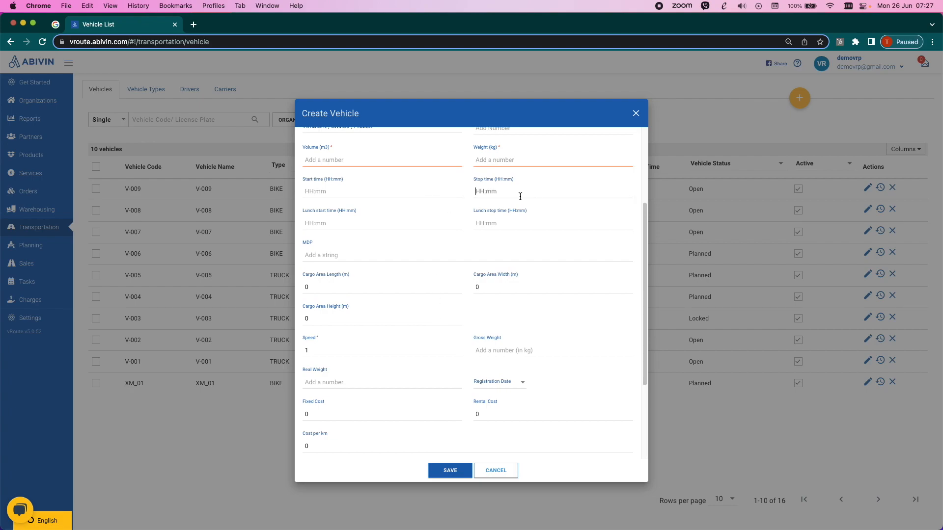
left_click(417, 224)
key("Tab")
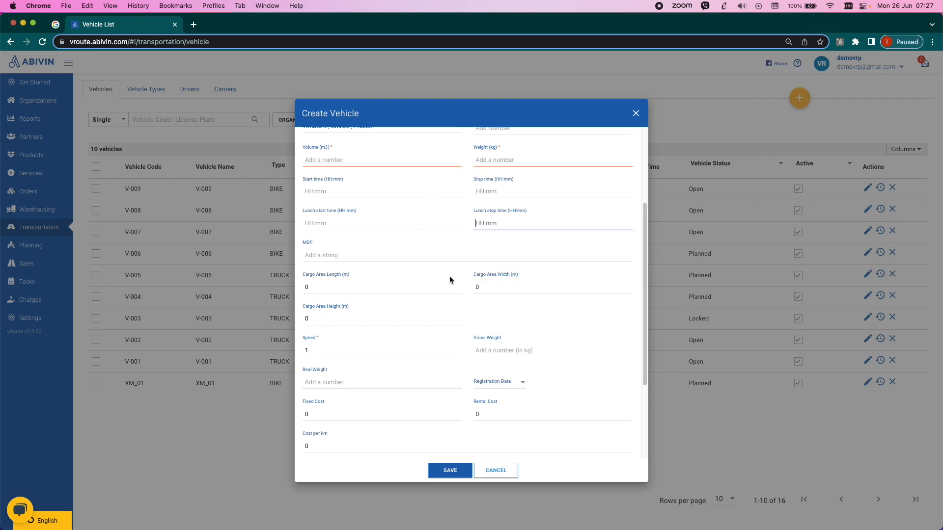
- Examine the new vehicle's cargo area, speed, cost, maximum single order and default driver fields
scroll(449, 279, "down", 1)
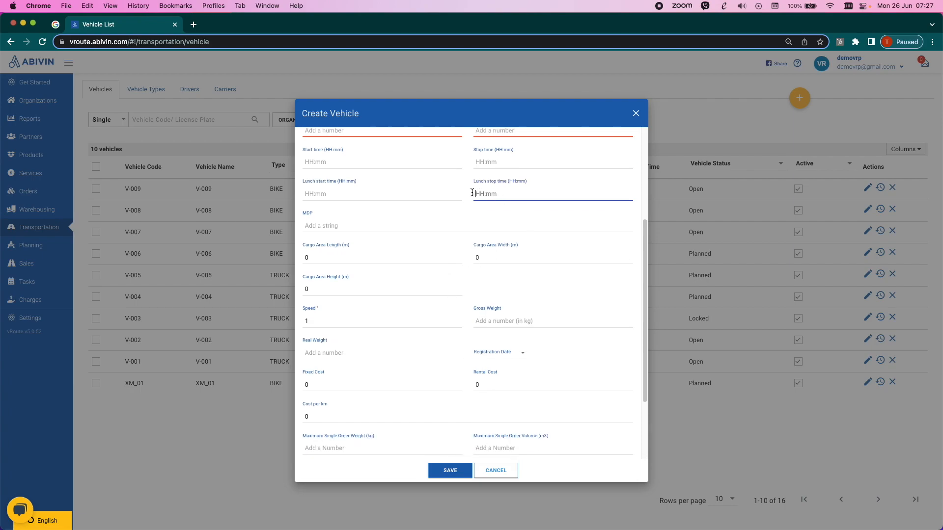
scroll(442, 289, "down", 2)
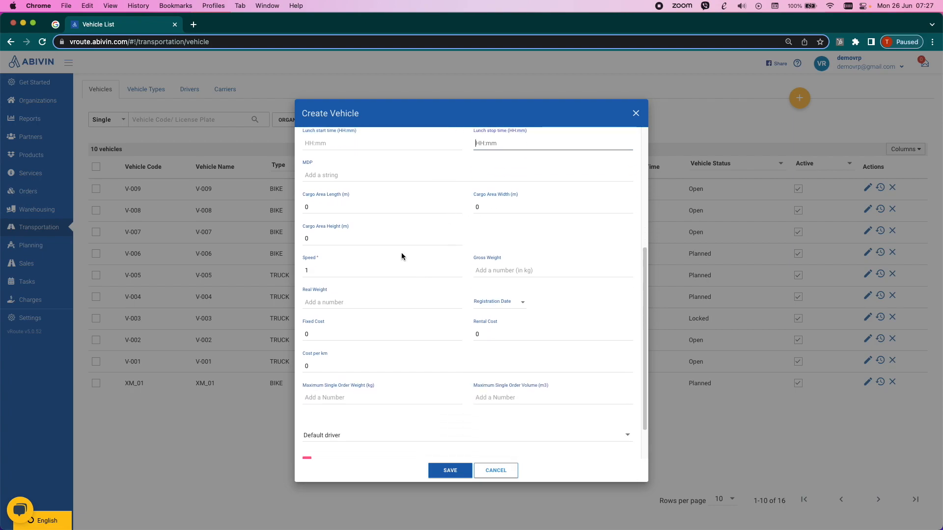
scroll(406, 266, "down", 2)
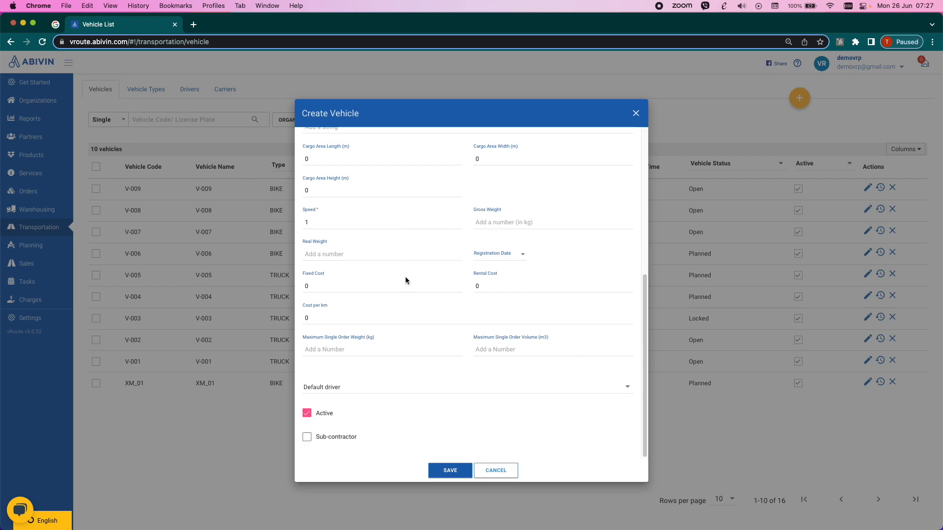
left_click(395, 388)
left_click(394, 385)
left_click(369, 429)
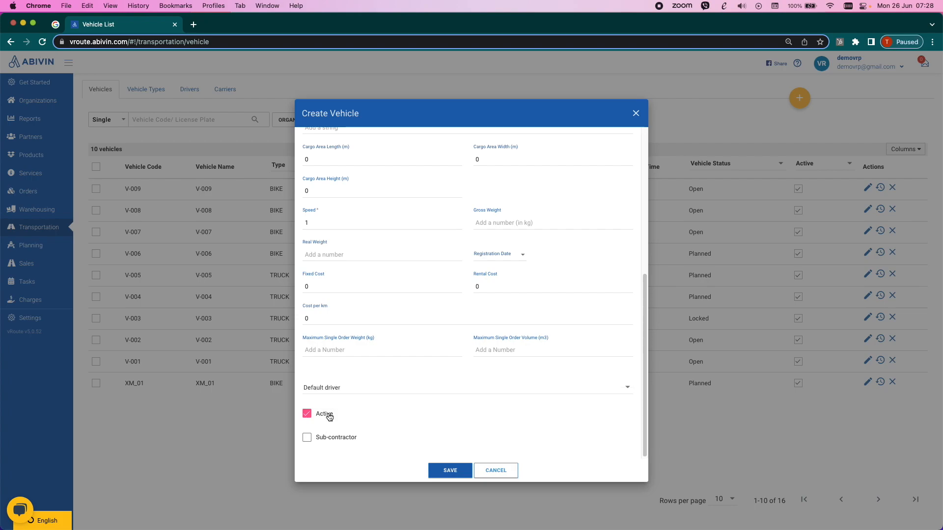
- Try marking the new vehicle as a sub-contractor's, check the additional sub-contractor fields, and cancel the vehicle
left_click(325, 437)
scroll(453, 458, "down", 1)
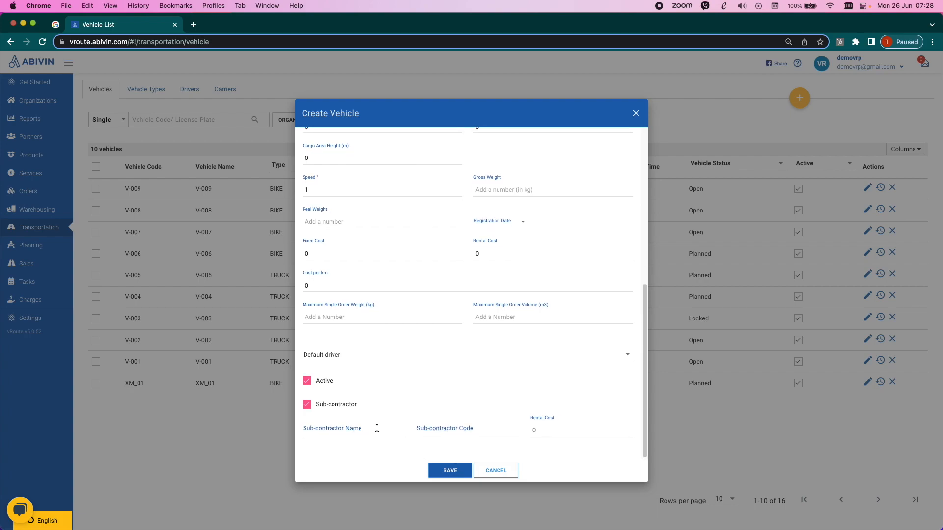
left_click(496, 471)
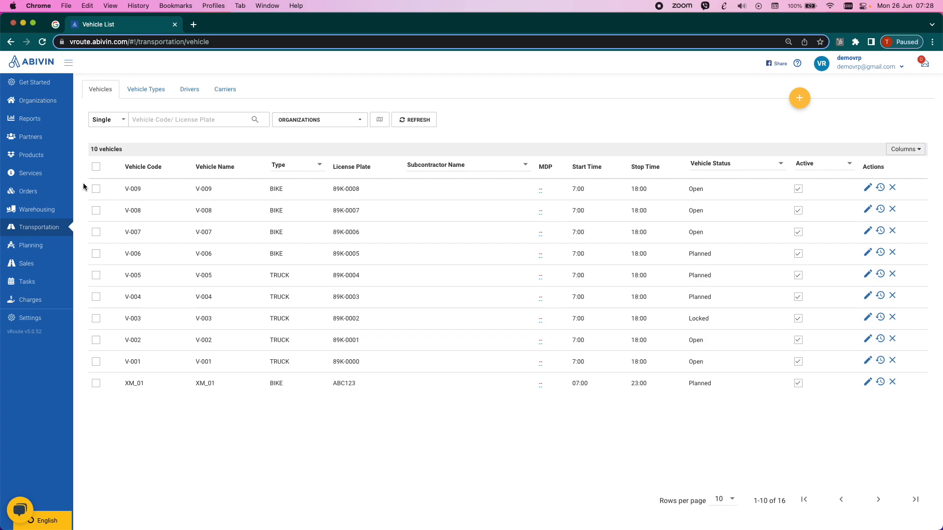
- Open the sales orders list and filter it to order dates from 10-26-2022 to 11-01-2022
left_click(28, 191)
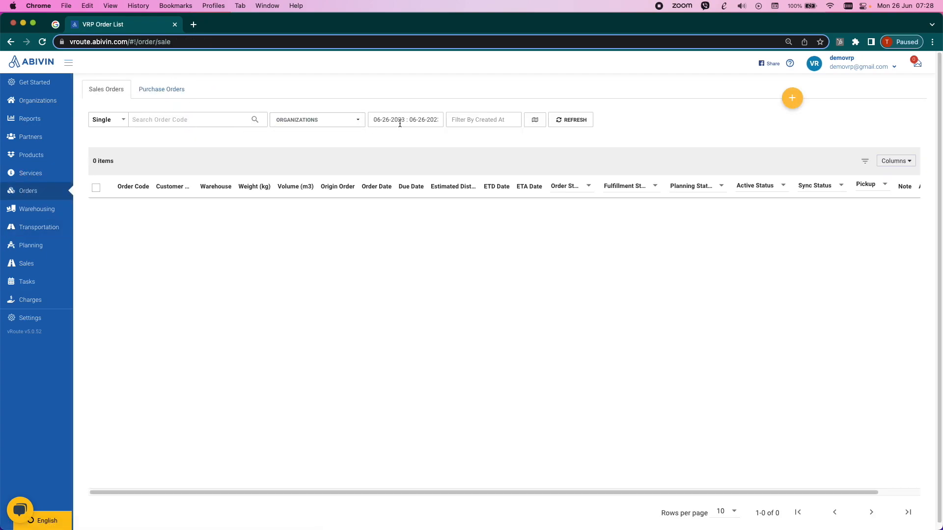
left_click(384, 122)
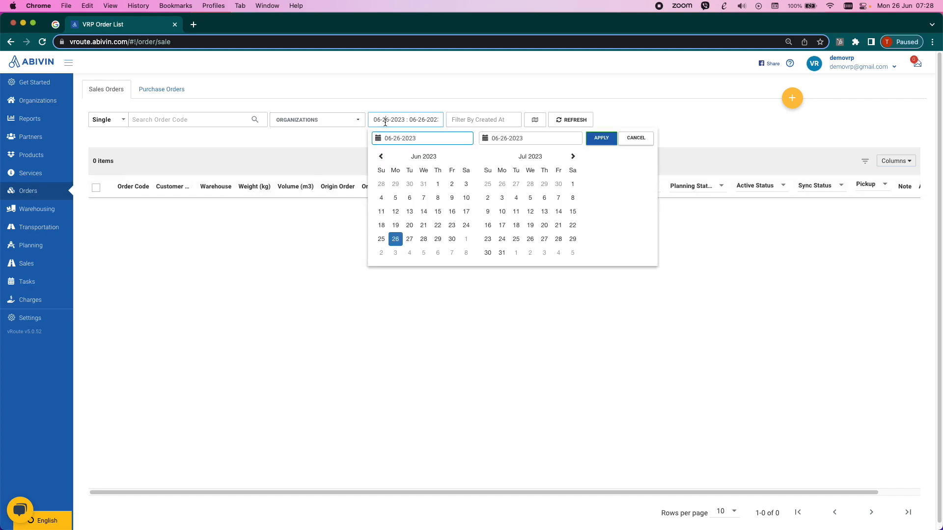
left_click(382, 156)
left_click(382, 156)
left_click(381, 156)
left_click(382, 156)
left_click(382, 156)
left_click(382, 156)
left_click(382, 156)
left_click(382, 156)
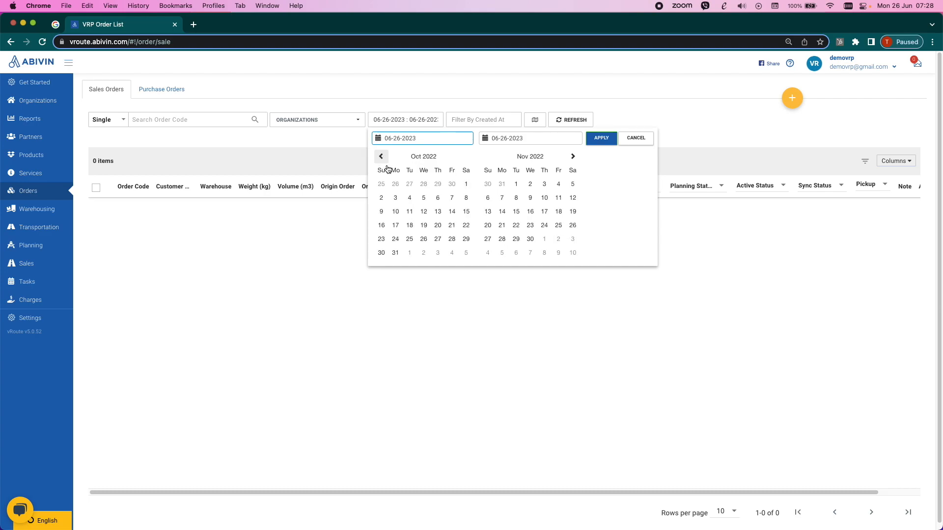
left_click(426, 239)
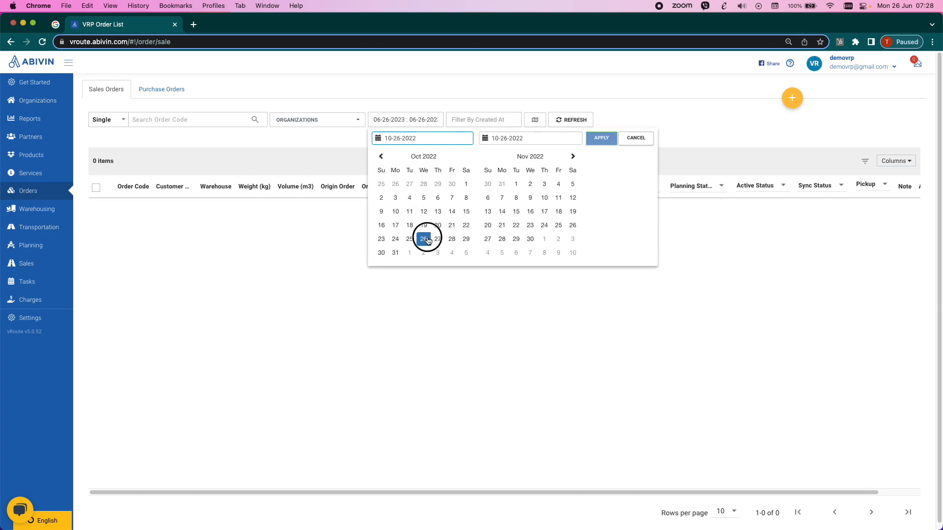
left_click(515, 184)
left_click(600, 139)
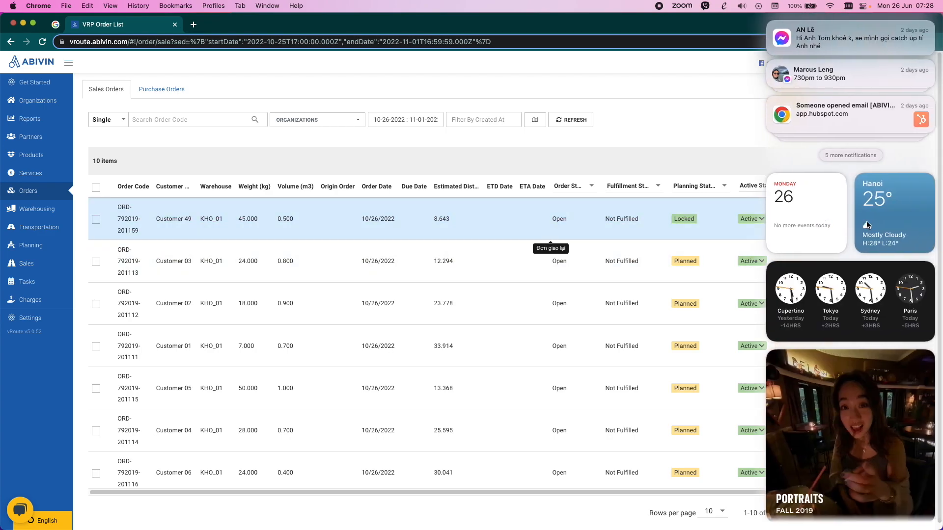
- Examine the sales order columns and the full details of Customer 49's order, closing the order without saving
scroll(827, 223, "right", 5)
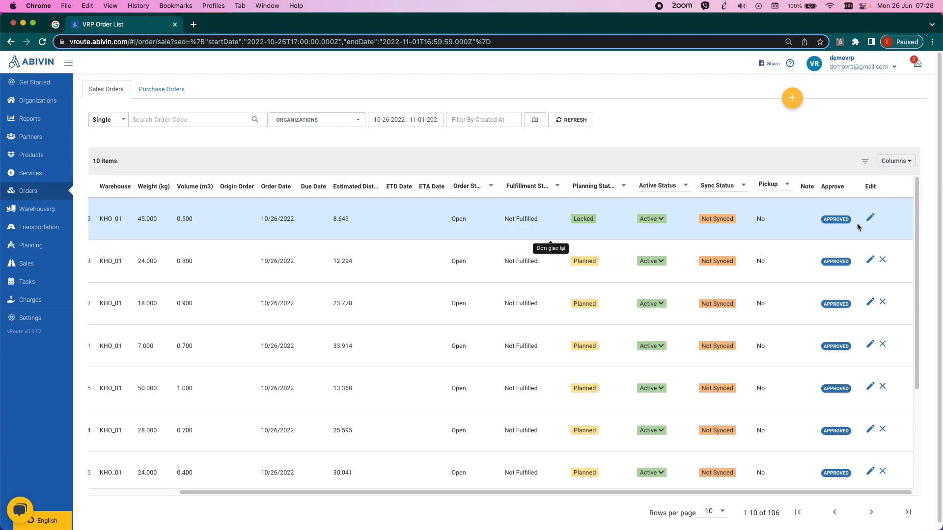
scroll(755, 221, "left", 5)
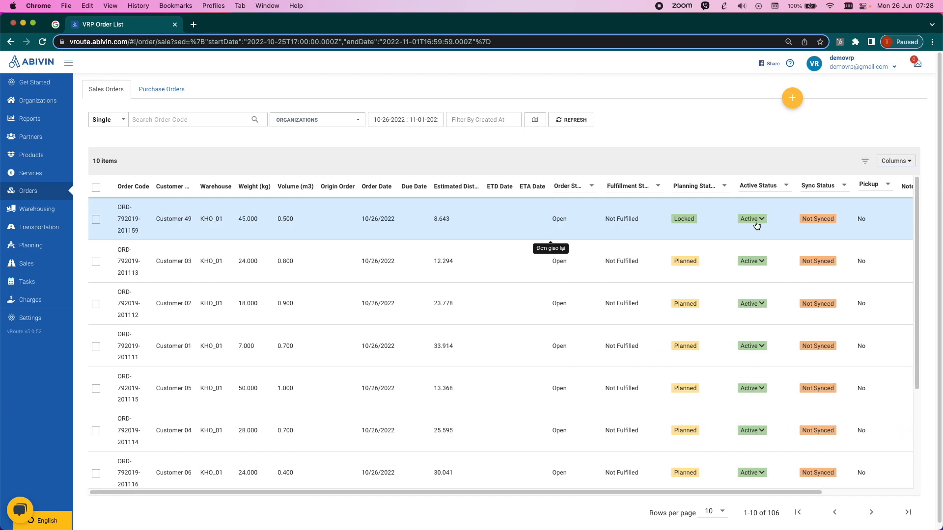
scroll(756, 225, "right", 5)
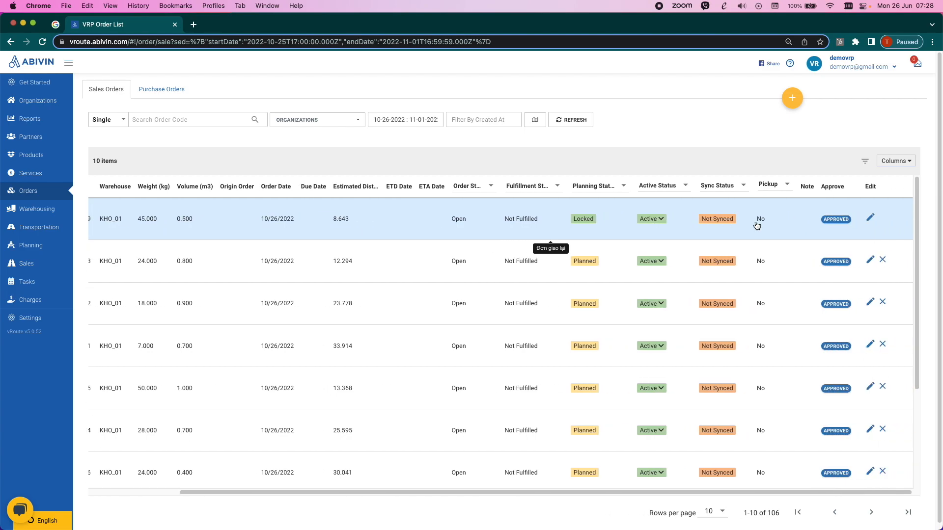
left_click(876, 220)
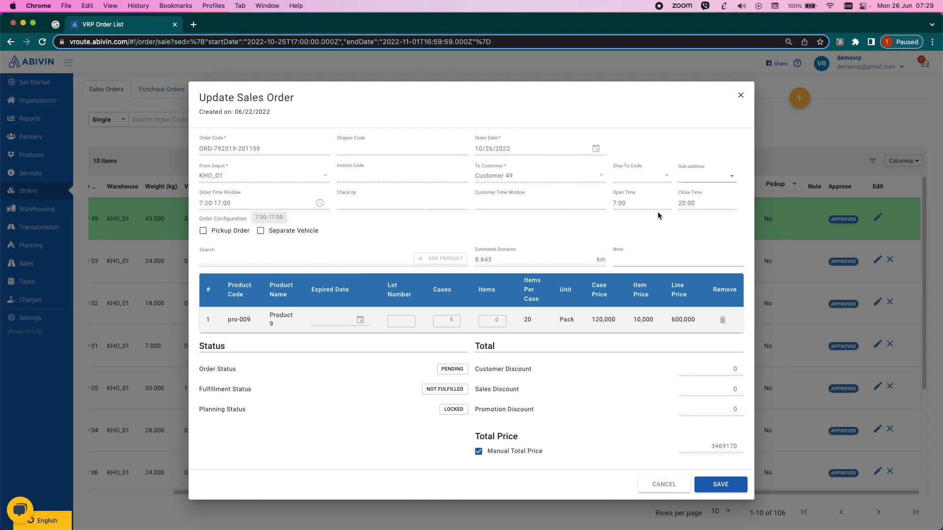
left_click(636, 210)
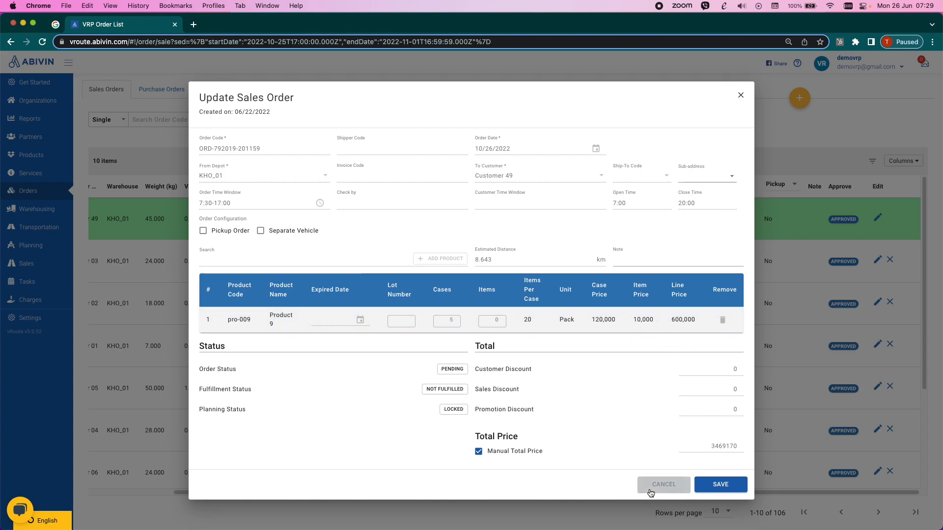
left_click(663, 484)
- Open the CN_01 route plan dated 26/10/2022 on the map and display the routes of all its vehicles
left_click(31, 245)
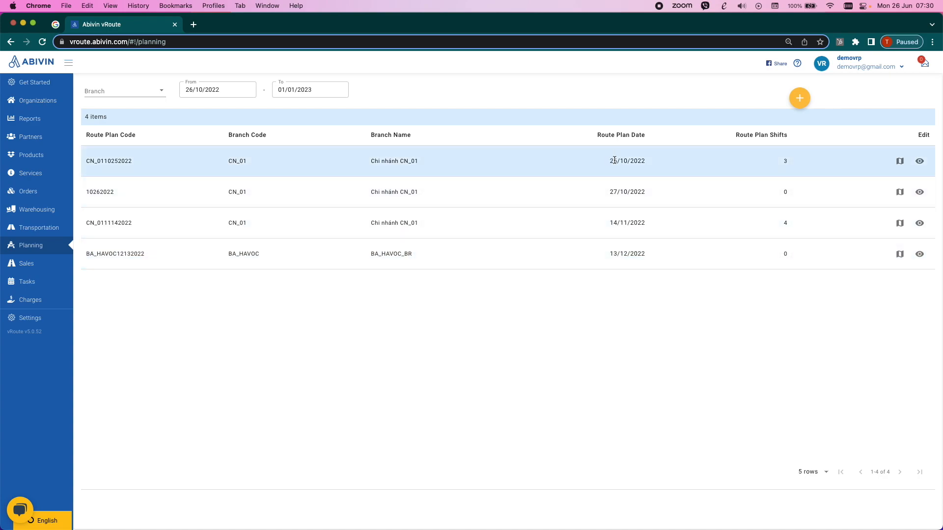
left_click(900, 162)
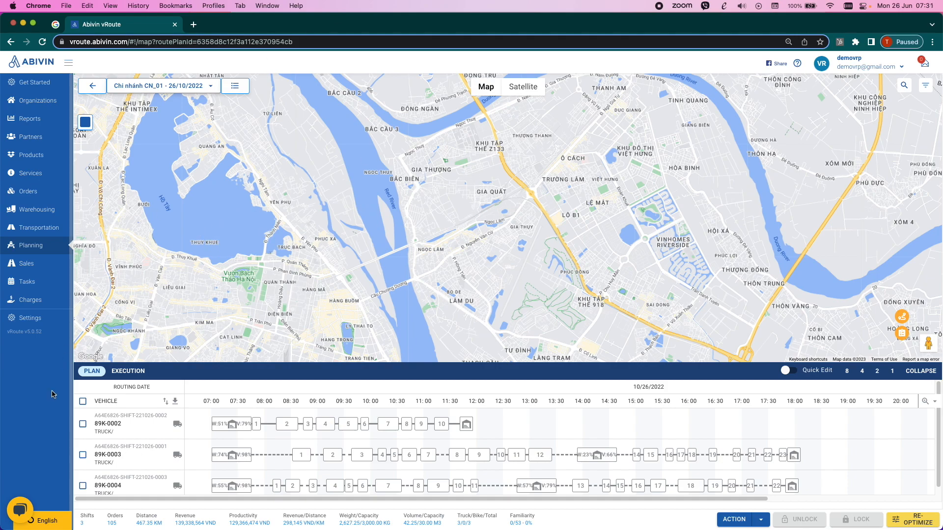
left_click(82, 401)
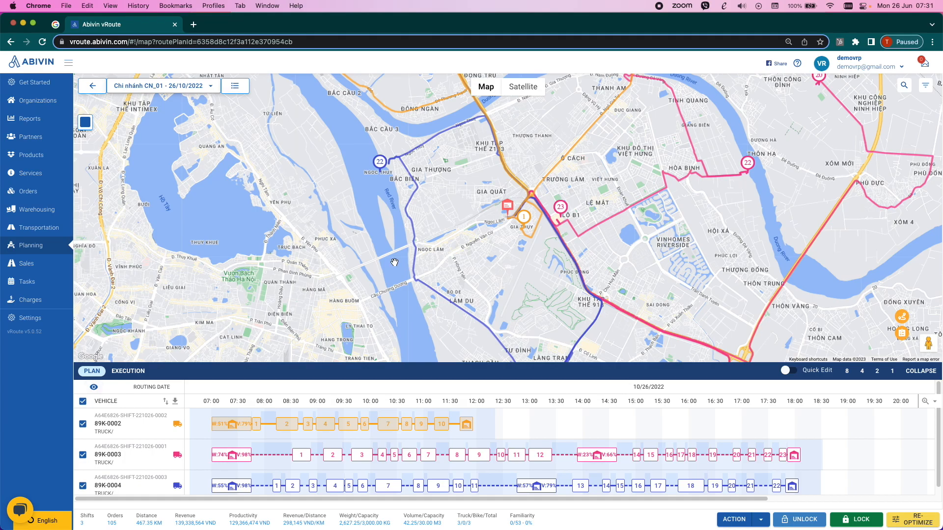
scroll(394, 263, "down", 5)
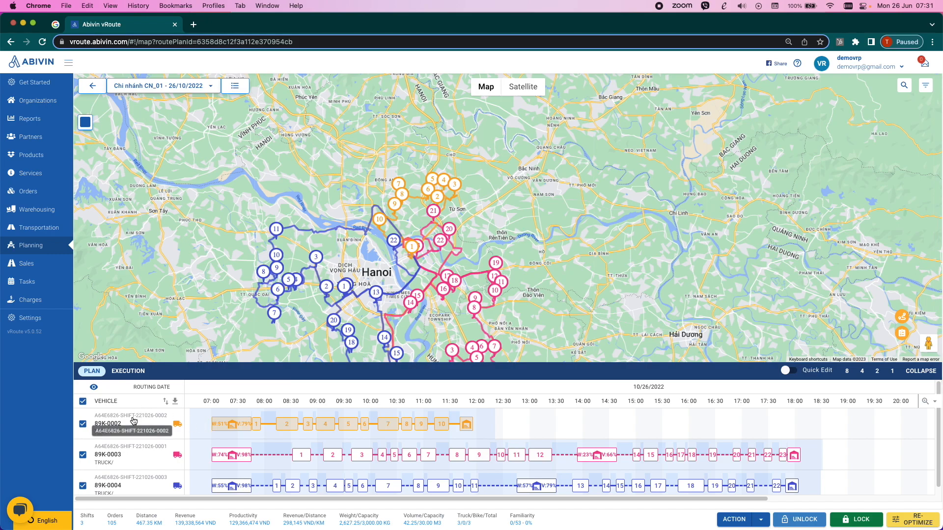
mouse_move(240, 428)
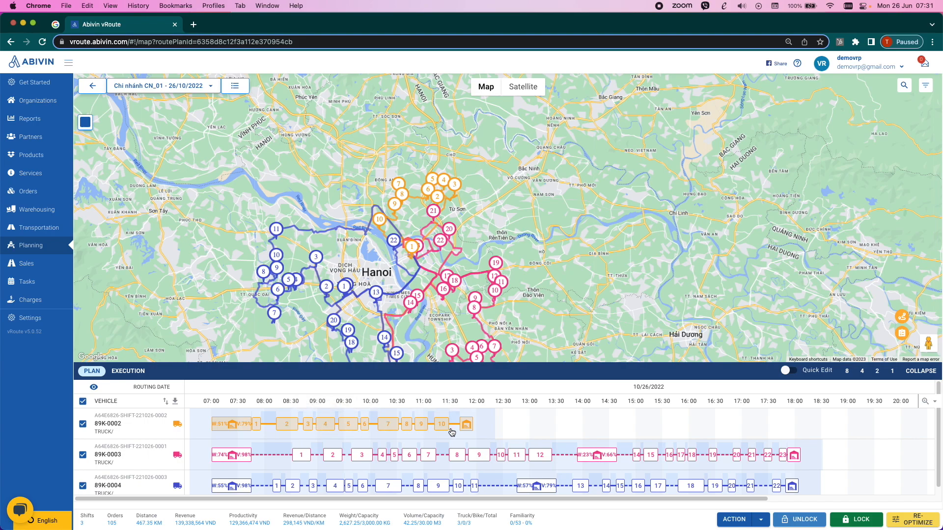
left_click_drag(447, 322, 480, 257)
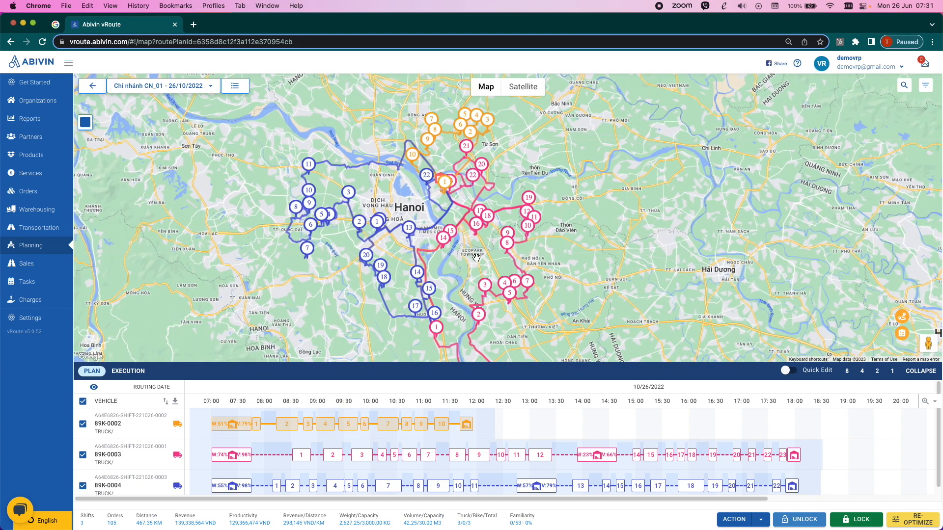
- Compare the routes of vehicles 89K-0002, 89K-0003 and 89K-0004 by hiding and showing them individually, ending with all three shown
left_click(82, 454)
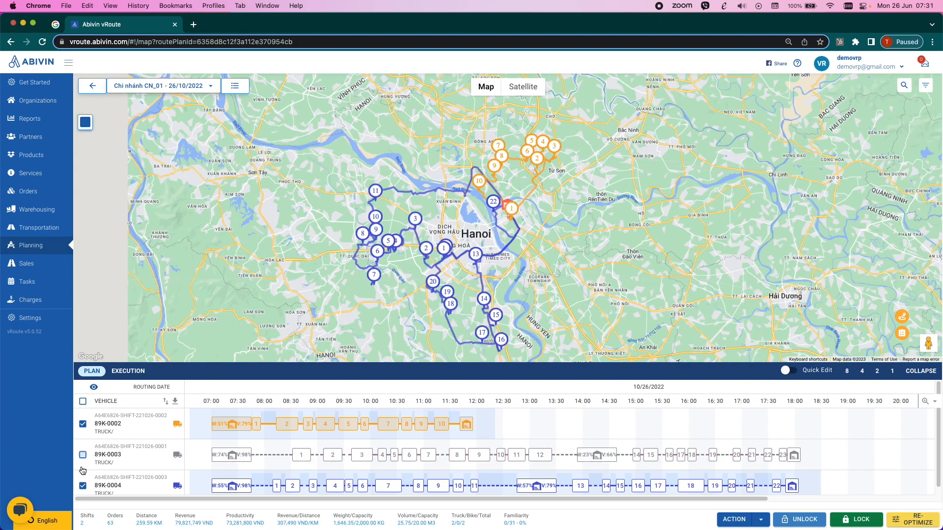
left_click(82, 486)
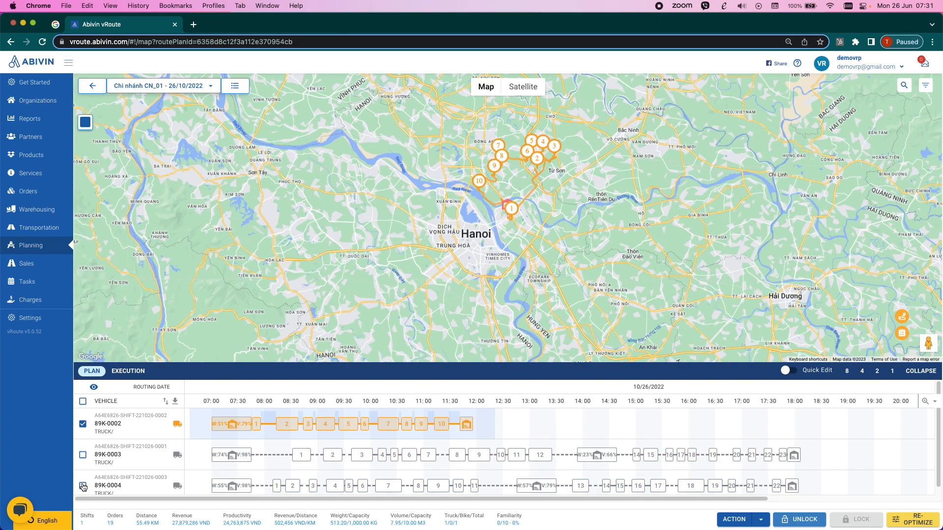
left_click(83, 454)
left_click(83, 485)
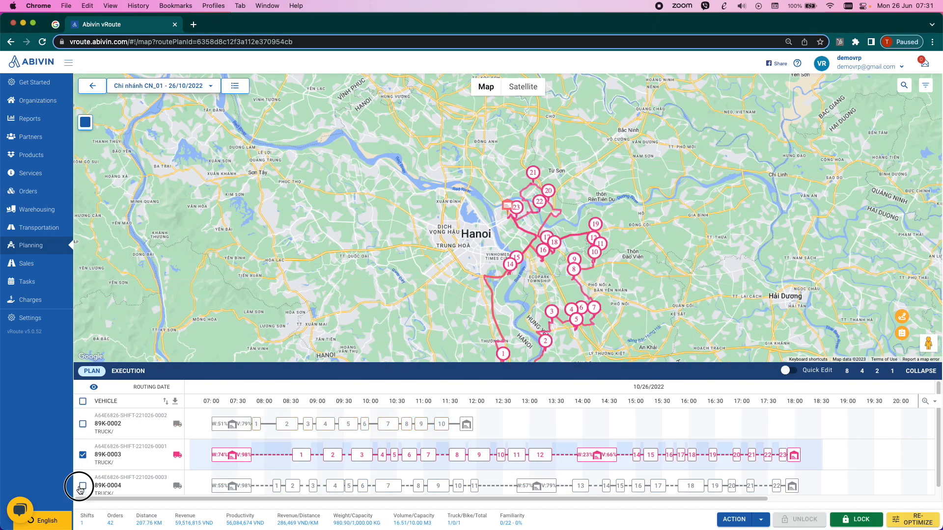
left_click(83, 424)
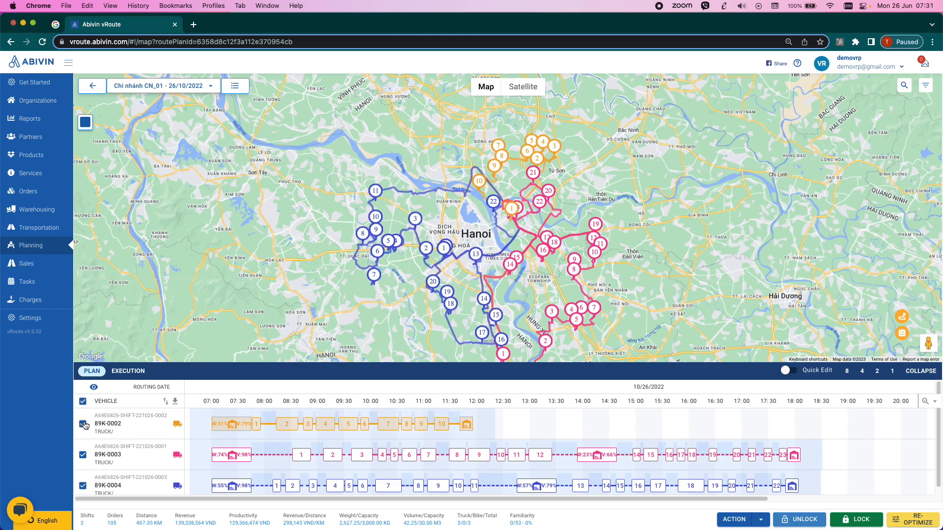
- Examine the customer, order and fill rate details of stop 2 on vehicle 89K-0002's route, and check stops 5 to 7
left_click(291, 425)
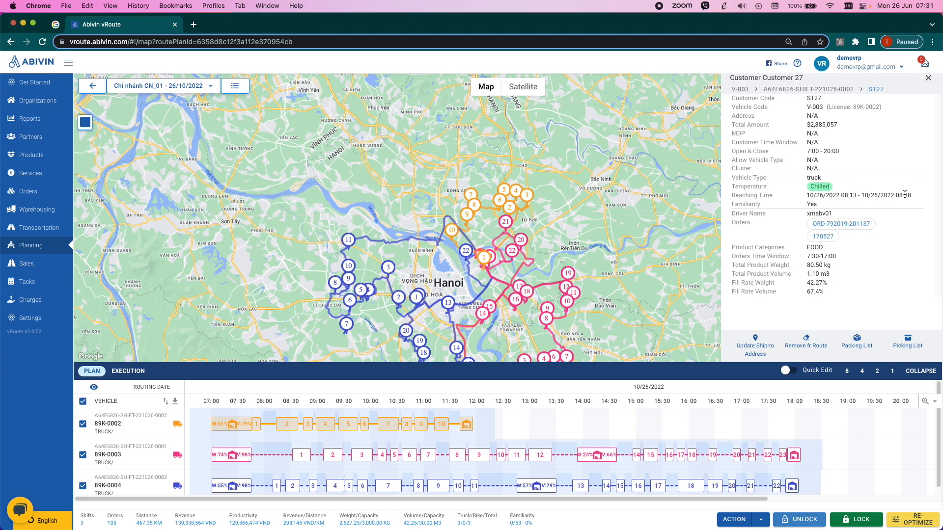
left_click_drag(605, 212, 577, 164)
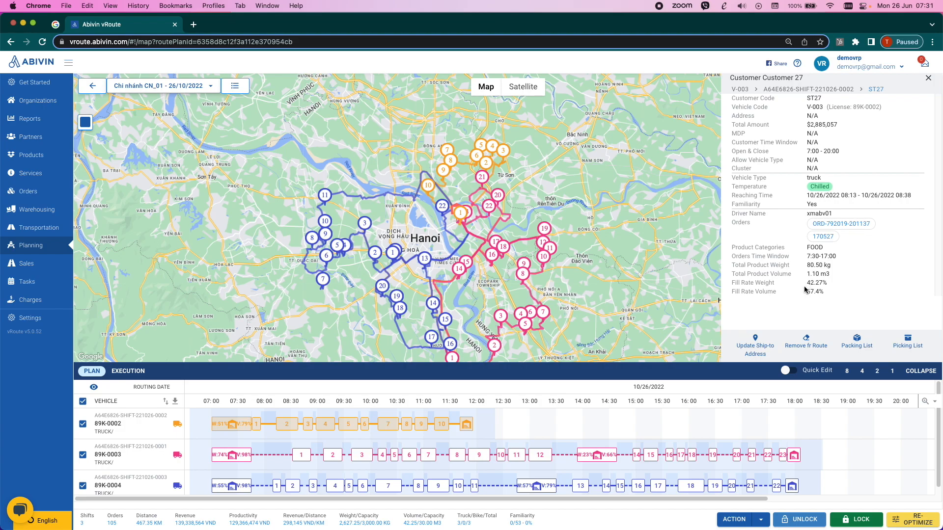
left_click(348, 424)
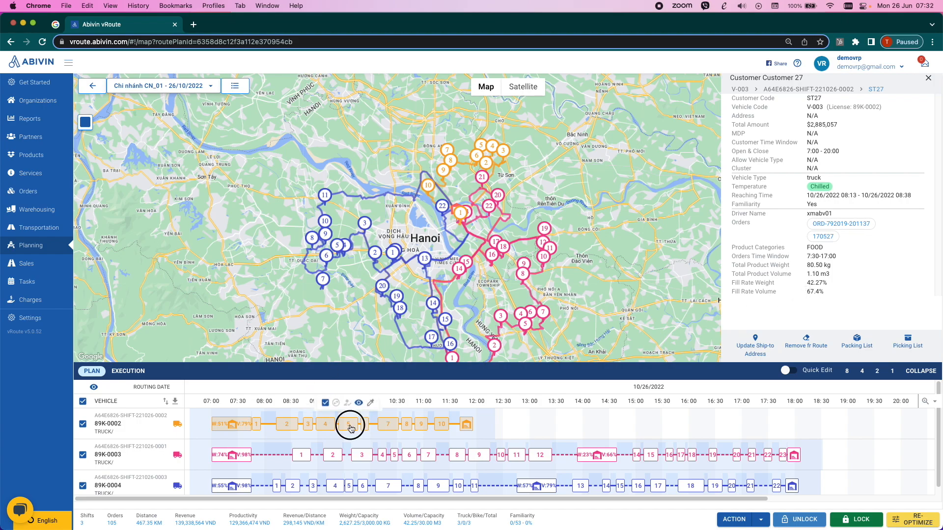
left_click(364, 426)
left_click(392, 427)
left_click_drag(483, 311, 390, 204)
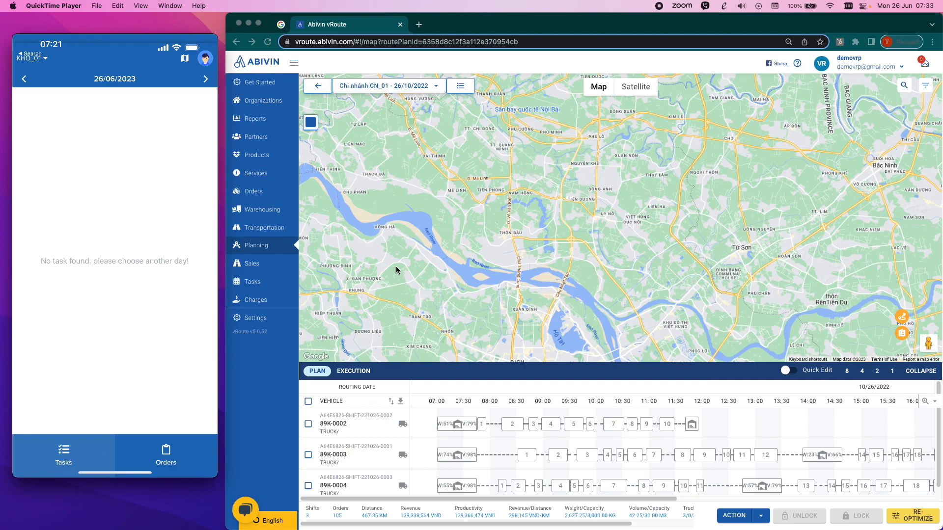
- Show only vehicle 89K-0002's route on the map and inspect its depot and the order of its stops
mouse_move(93, 237)
left_click(310, 427)
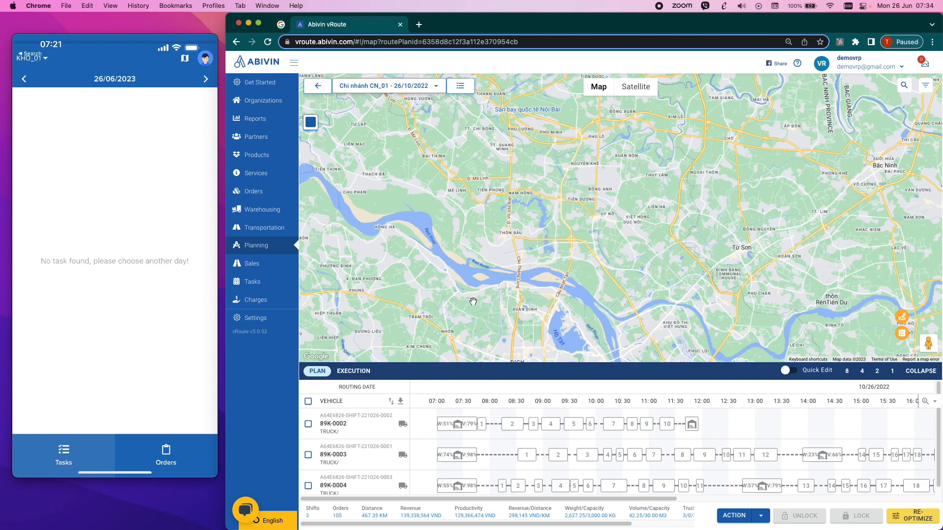
left_click(308, 424)
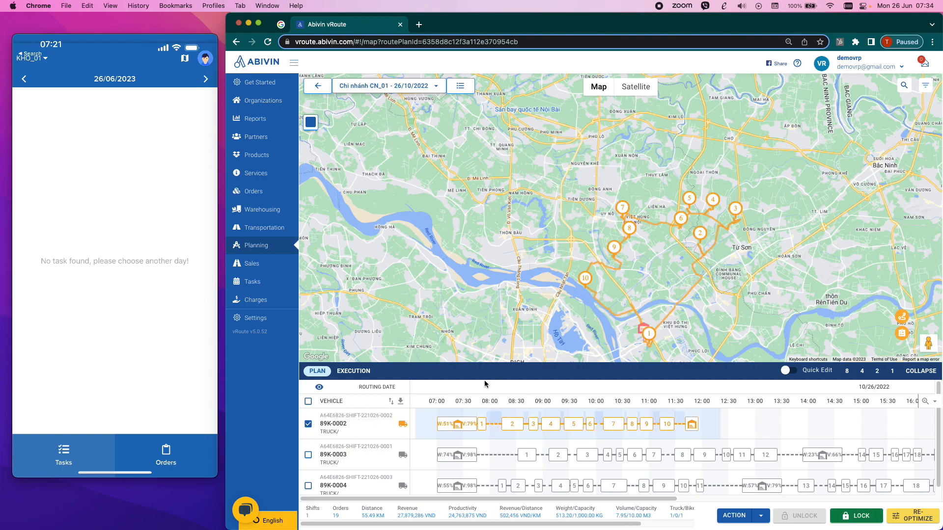
left_click(709, 272)
left_click_drag(709, 272, 683, 248)
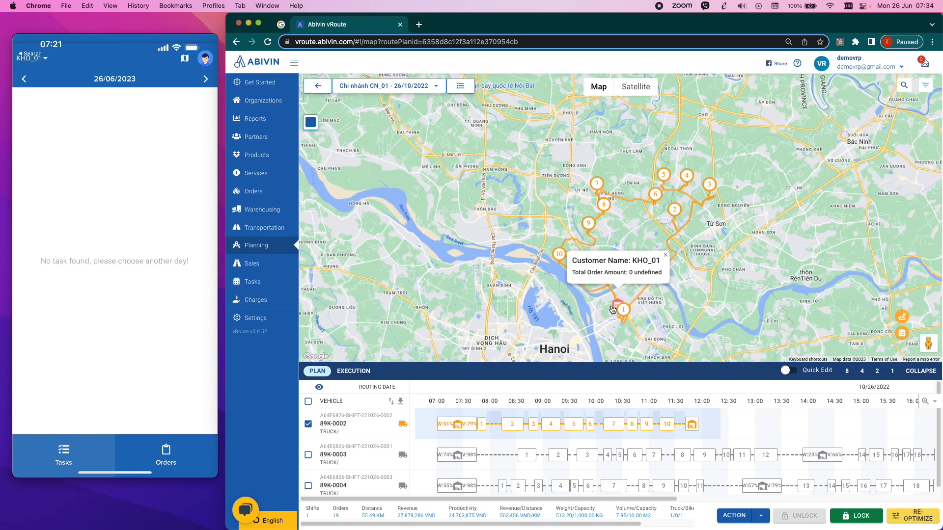
mouse_move(624, 321)
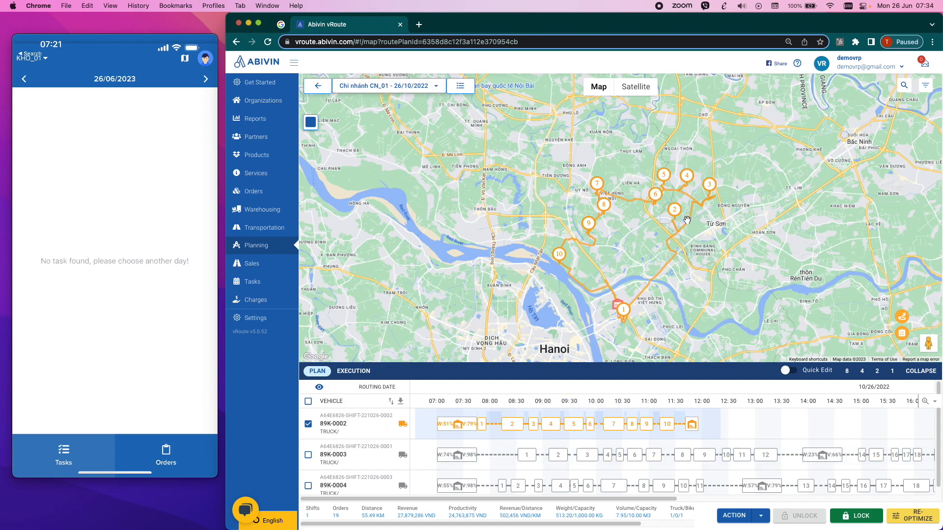
mouse_move(688, 185)
left_click(862, 516)
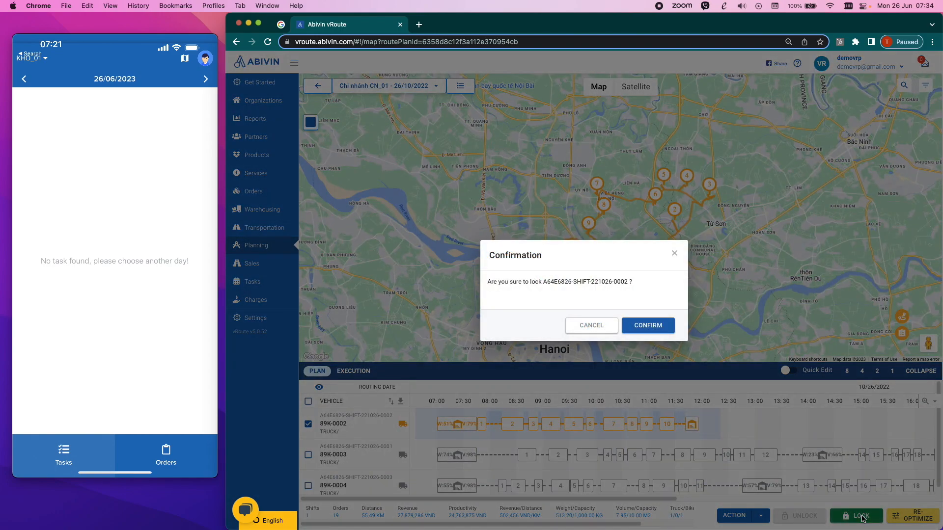
left_click(650, 325)
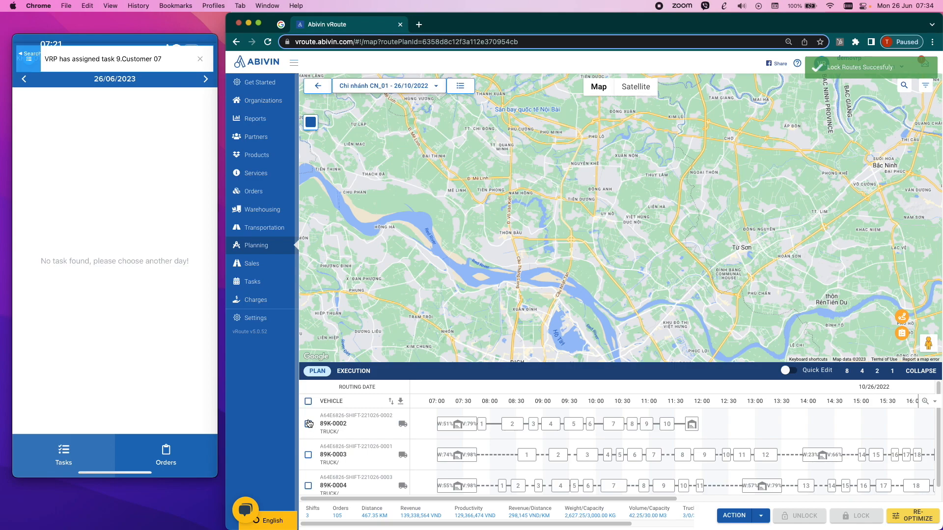
left_click(126, 66)
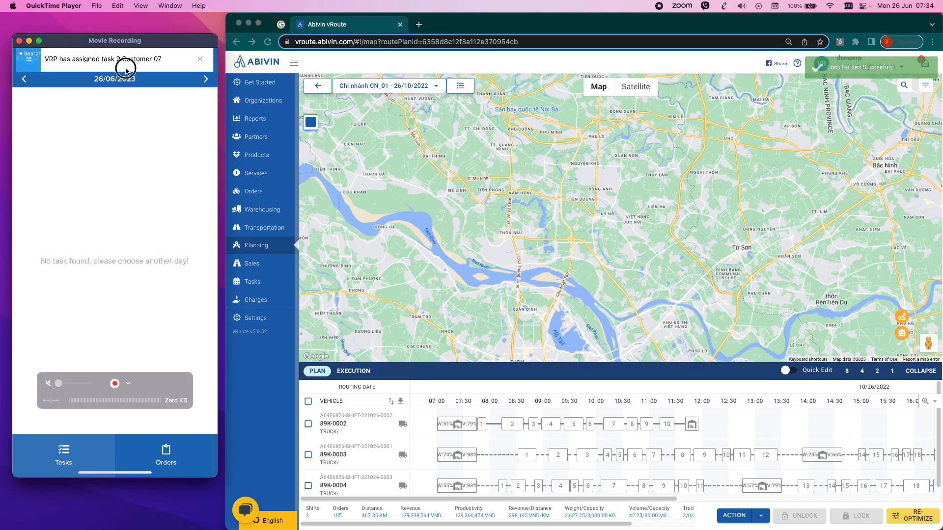
- Show the locked 89K-0002 route on the map again and set the driver app's task date to 26 October 2022
left_click(308, 424)
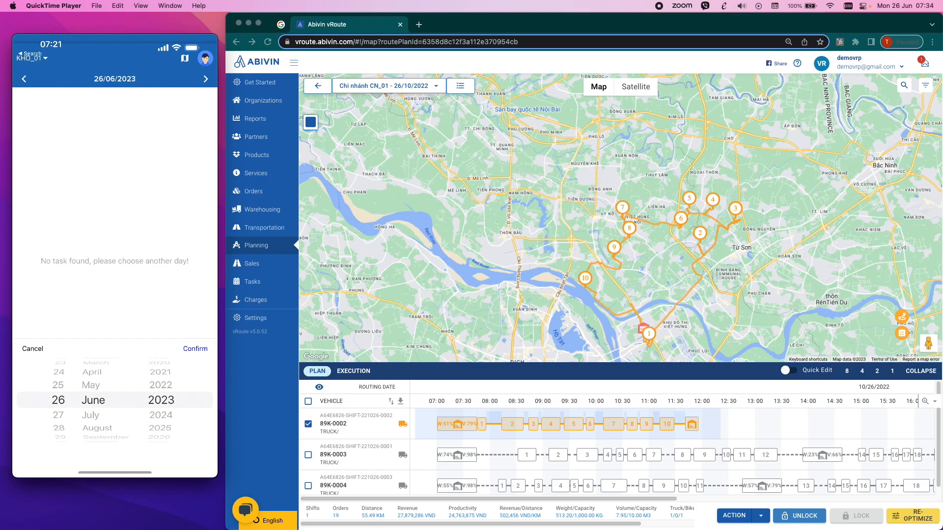
scroll(161, 400, "down", 2)
scroll(93, 400, "down", 4)
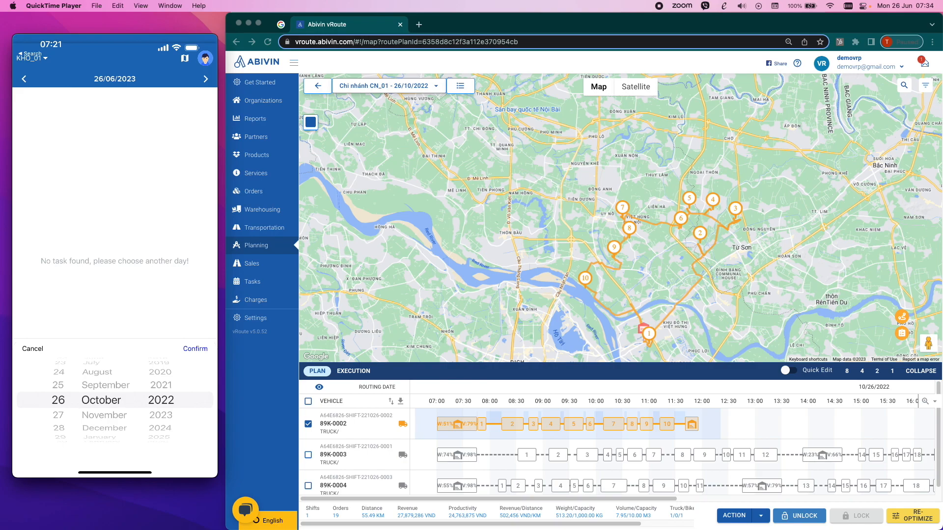
left_click(196, 348)
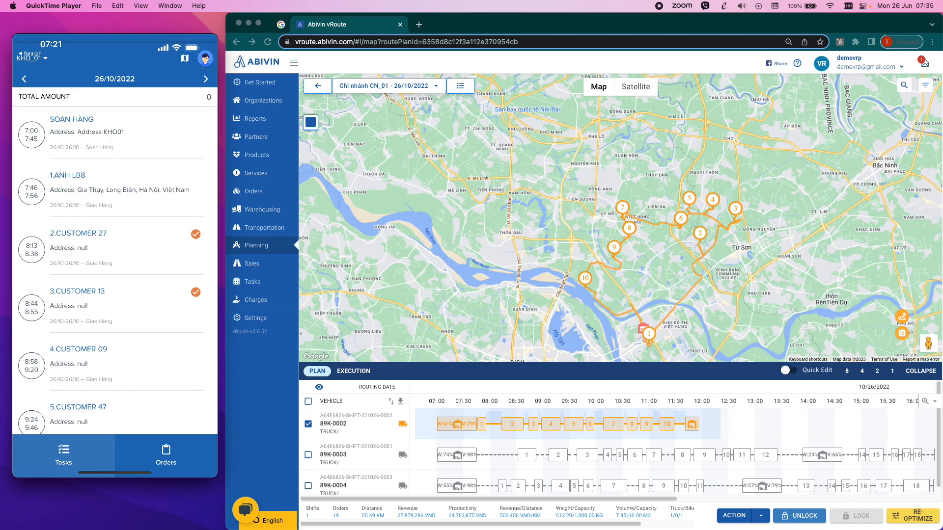
- Open the map view of the day's tasks in the driver app and examine the route map
left_click(185, 58)
left_click(481, 284)
left_click_drag(464, 240, 345, 187)
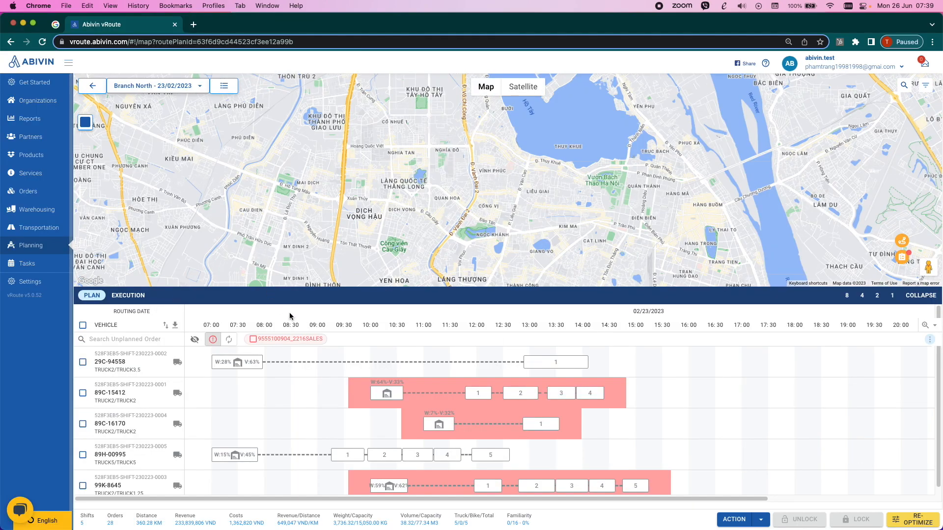
- Reduce the route timetable to two rows, select vehicle 89H-00995 and open the details of its depot stop
left_click(877, 296)
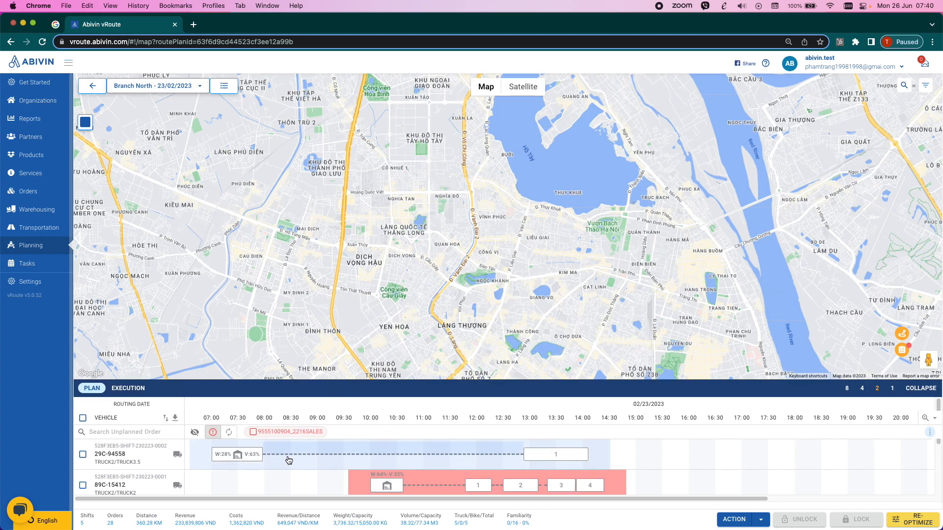
scroll(287, 459, "down", 1)
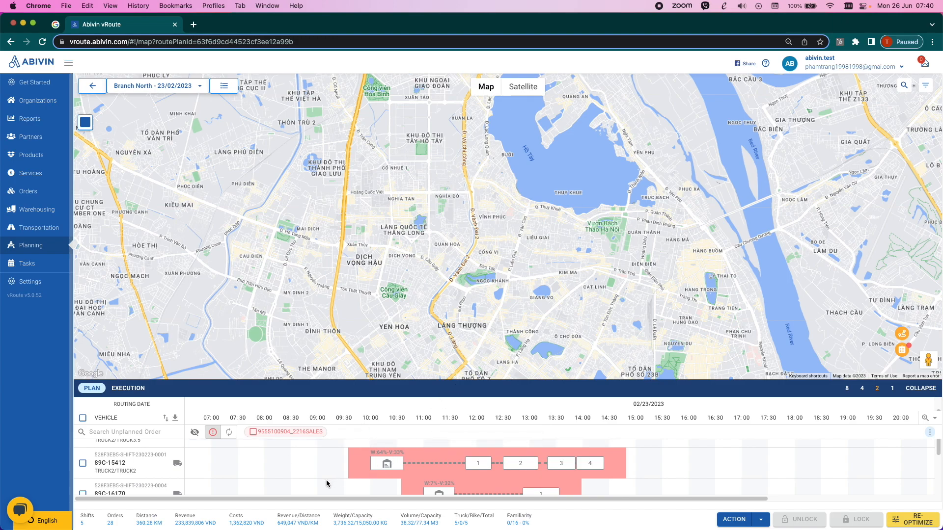
scroll(326, 479, "down", 3)
left_click(294, 449)
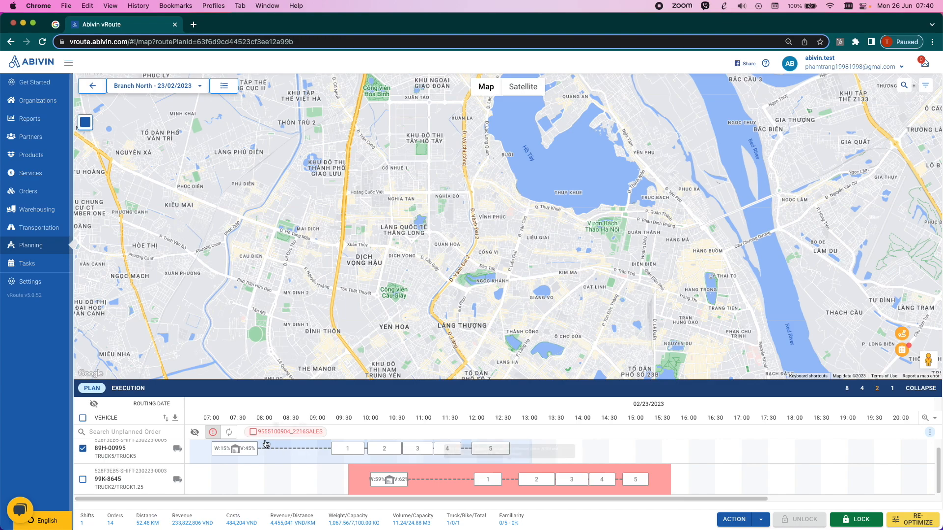
left_click(243, 456)
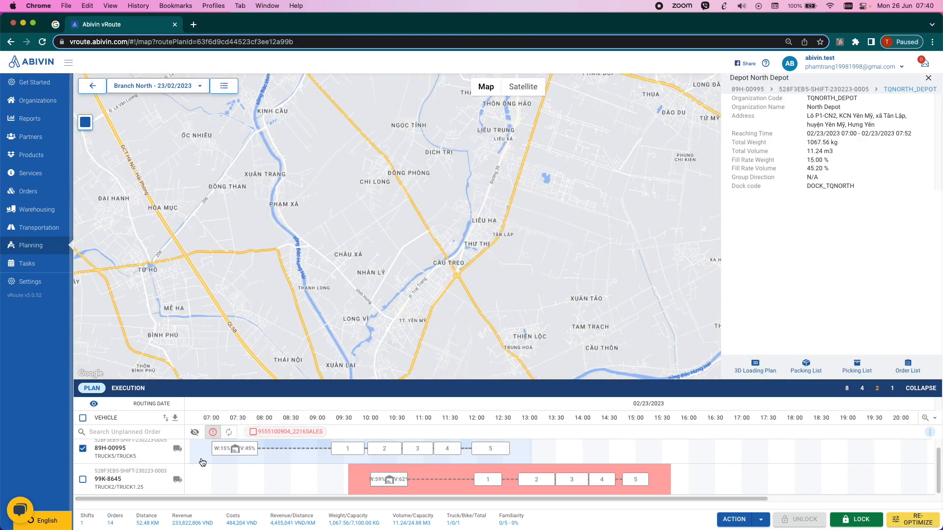
scroll(221, 466, "up", 1)
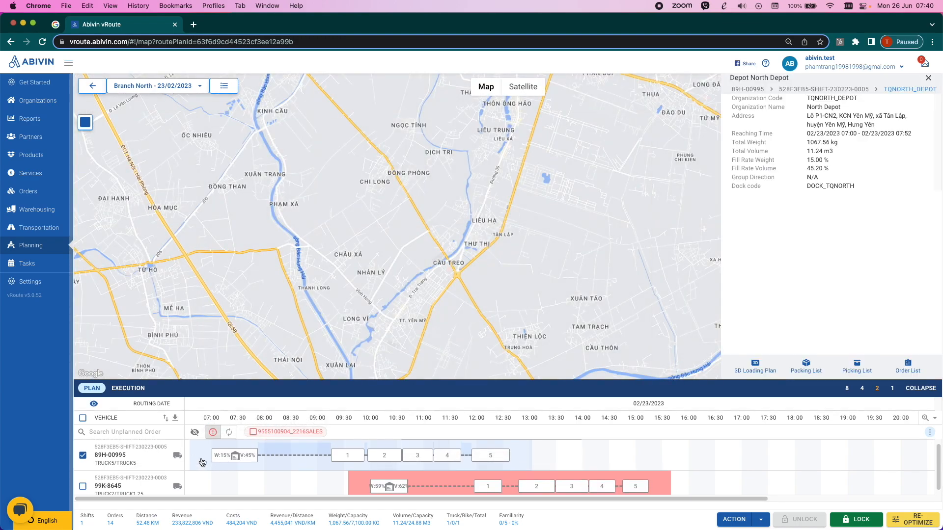
- Open the 3D loading plan of vehicle 89H-00995 and examine its stops, orders and the packed container from different angles
left_click(755, 371)
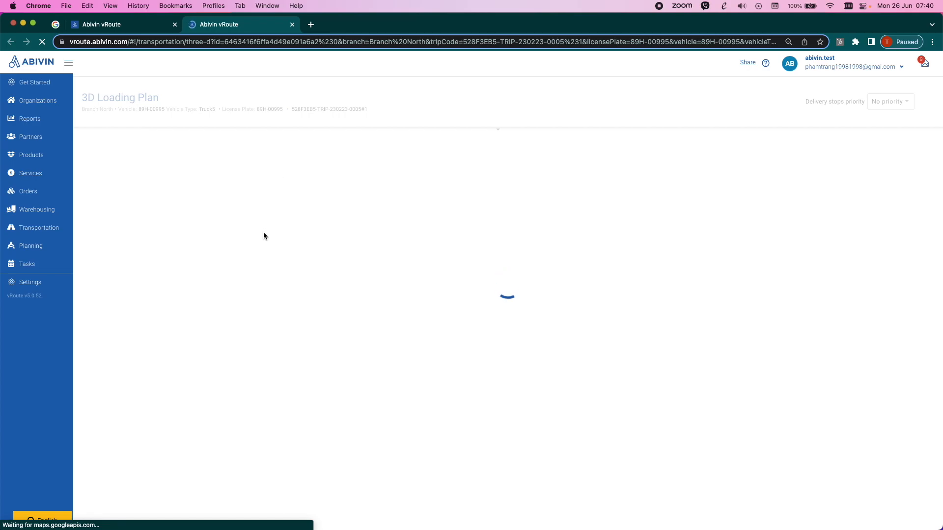
left_click_drag(715, 421, 568, 399)
scroll(215, 281, "down", 1)
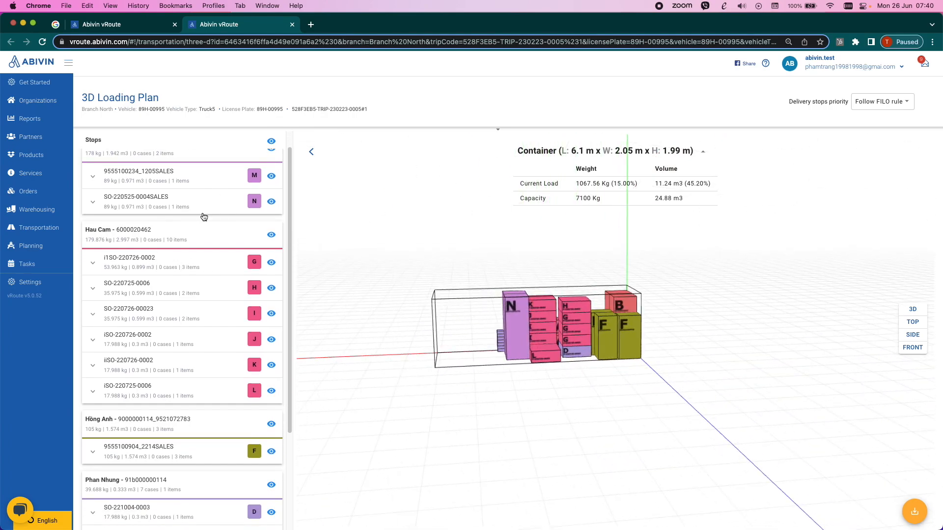
scroll(204, 215, "up", 1)
scroll(185, 267, "down", 4)
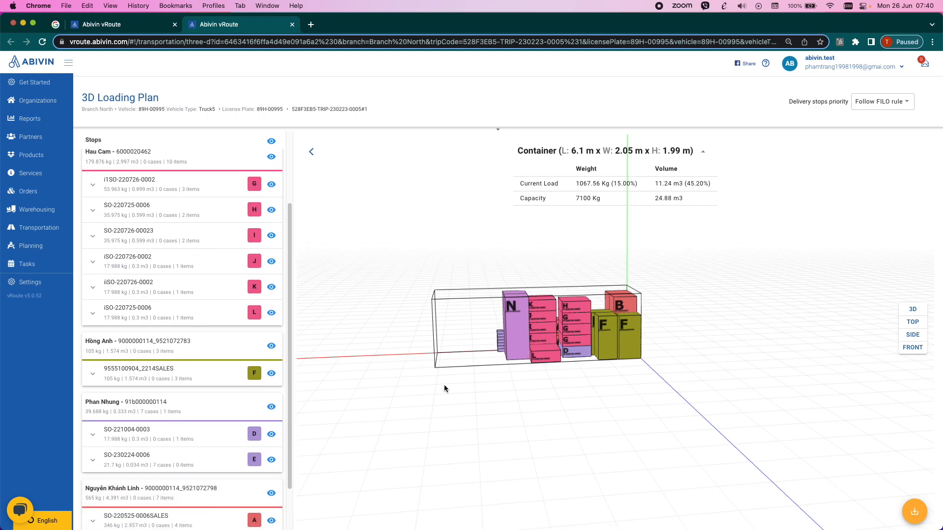
left_click_drag(476, 337, 501, 342)
mouse_move(474, 343)
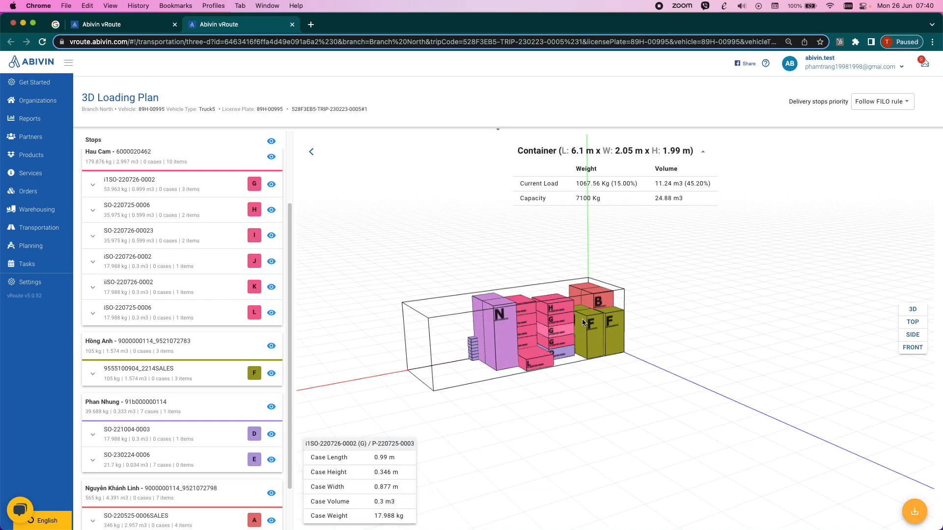
mouse_move(603, 308)
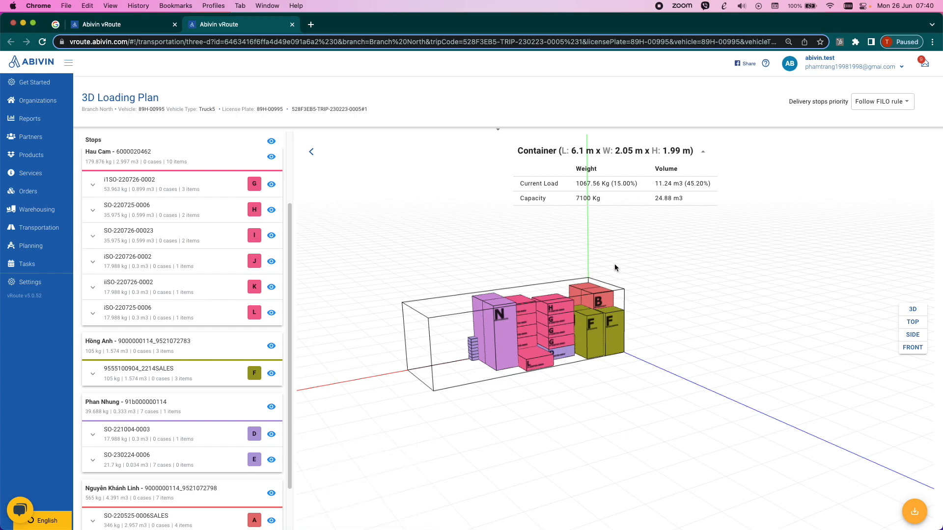
left_click_drag(484, 393, 447, 325)
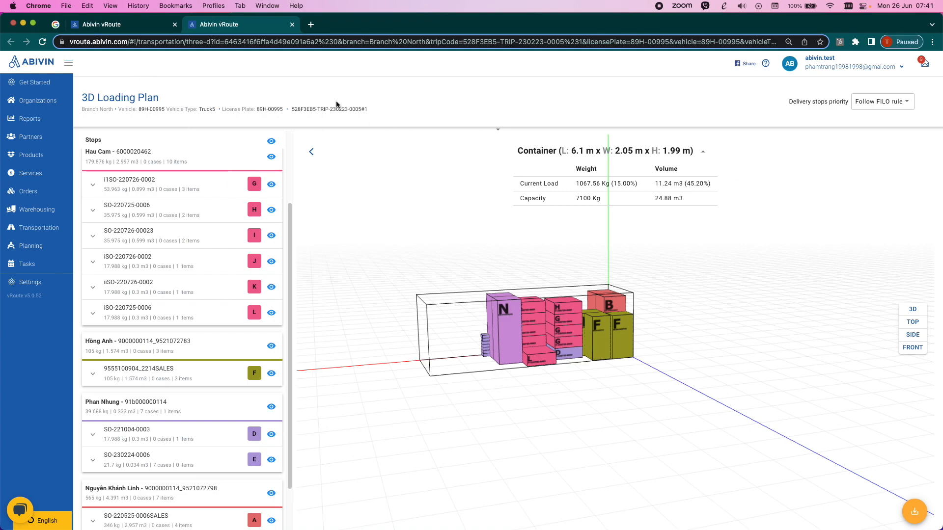
- In the Branch North route plan, show four timetable rows and sort the vehicles by shift code in descending order
left_click(161, 25)
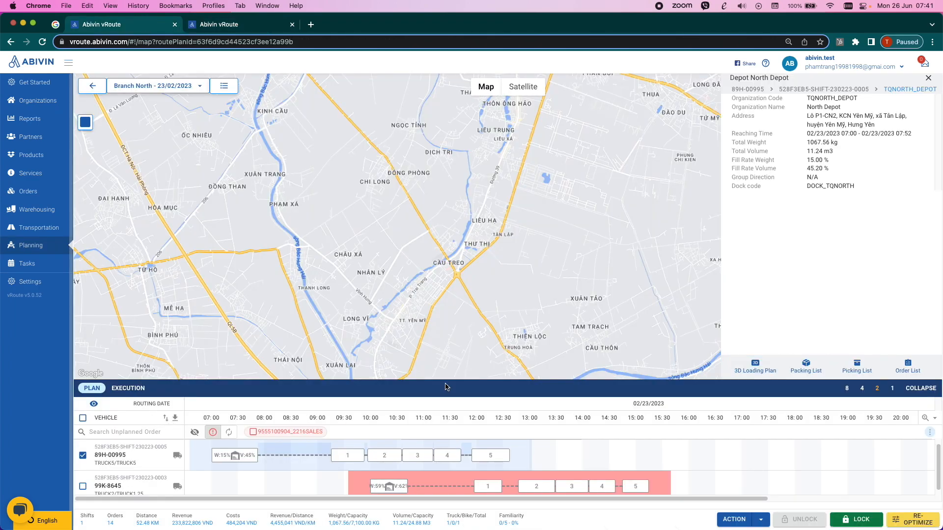
left_click(863, 388)
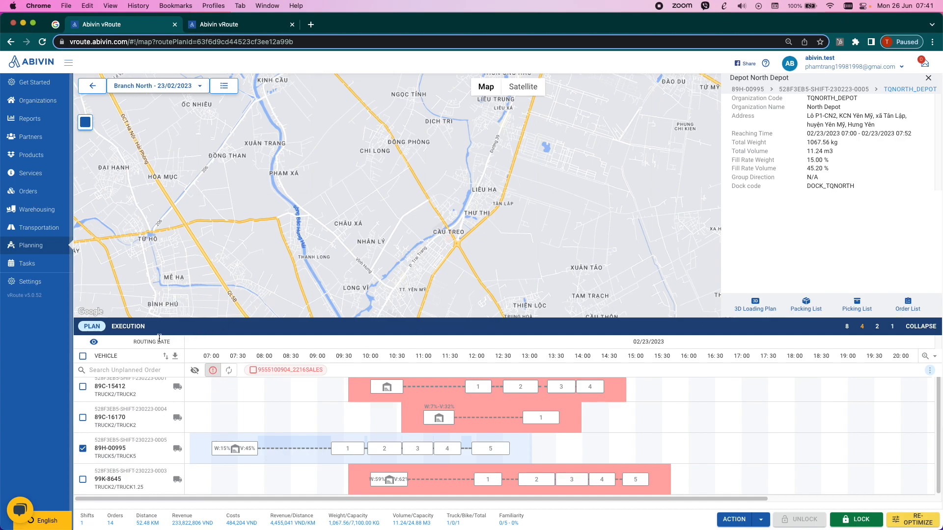
left_click(165, 362)
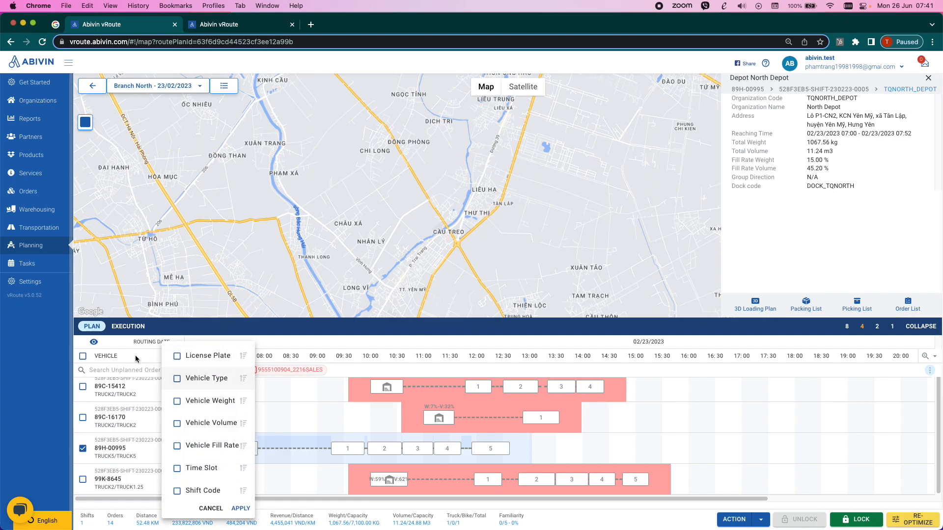
left_click(212, 492)
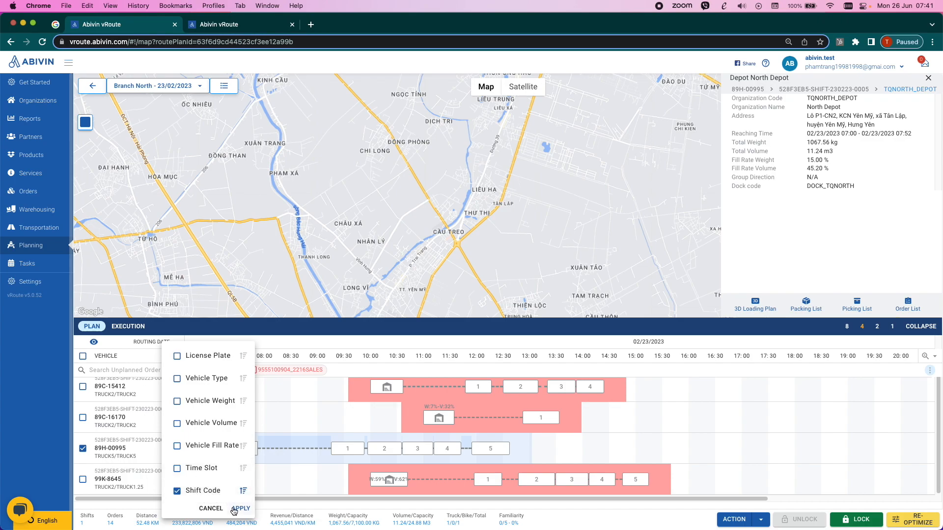
left_click(223, 472)
left_click(211, 489)
left_click(241, 509)
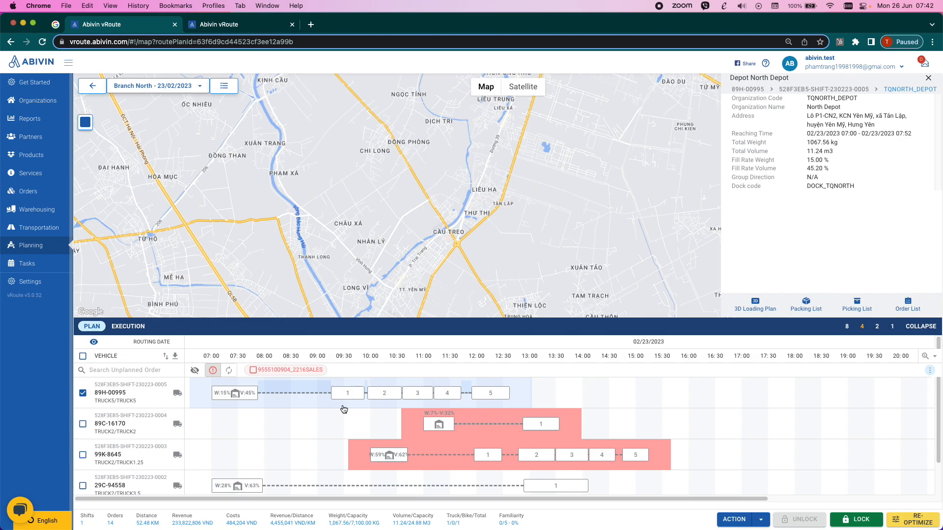
mouse_move(415, 423)
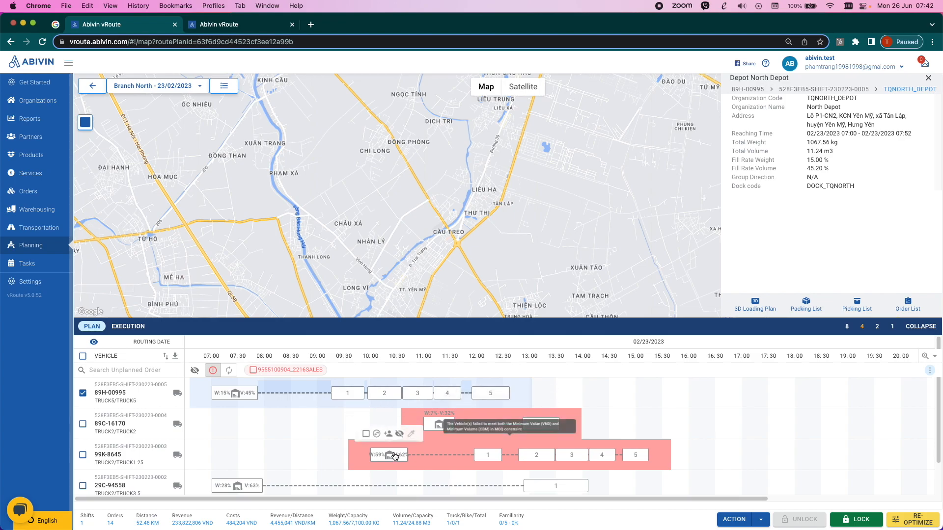
mouse_move(425, 441)
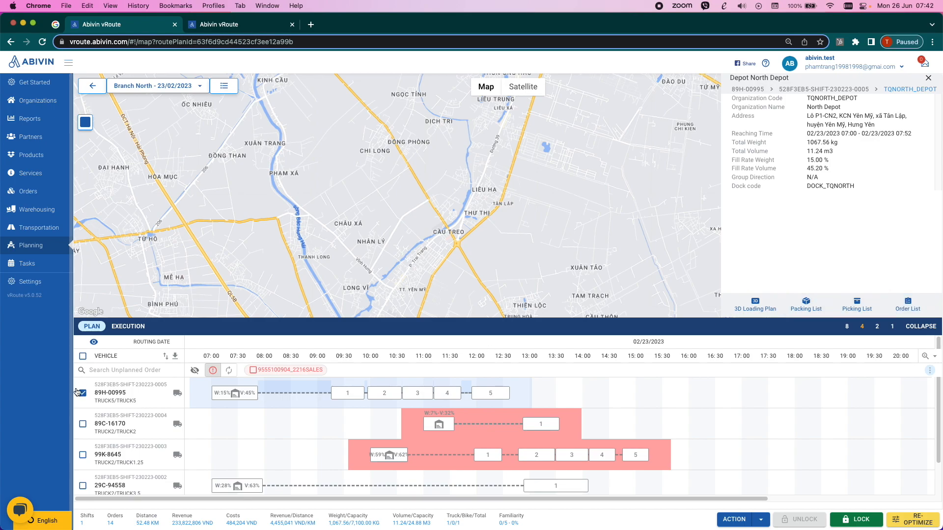
left_click(144, 395)
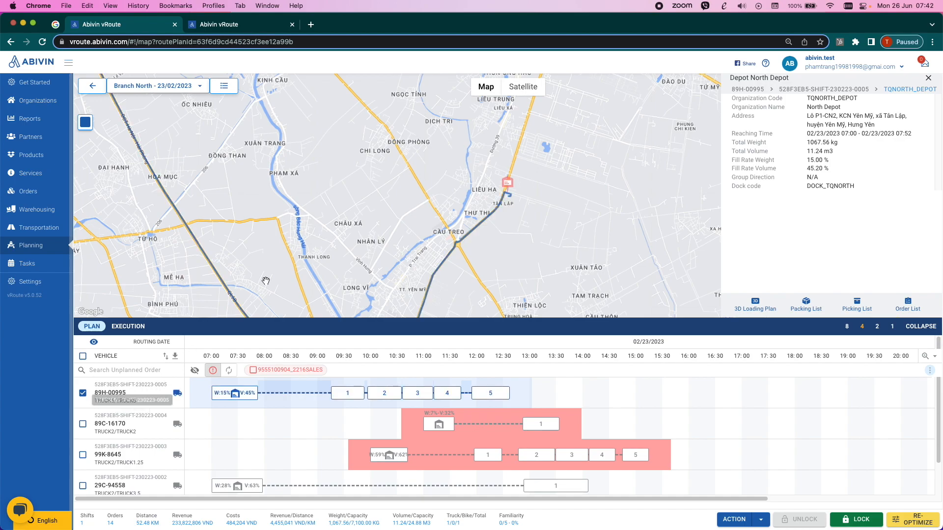
scroll(251, 292, "down", 5)
scroll(321, 243, "down", 2)
left_click_drag(298, 214, 379, 234)
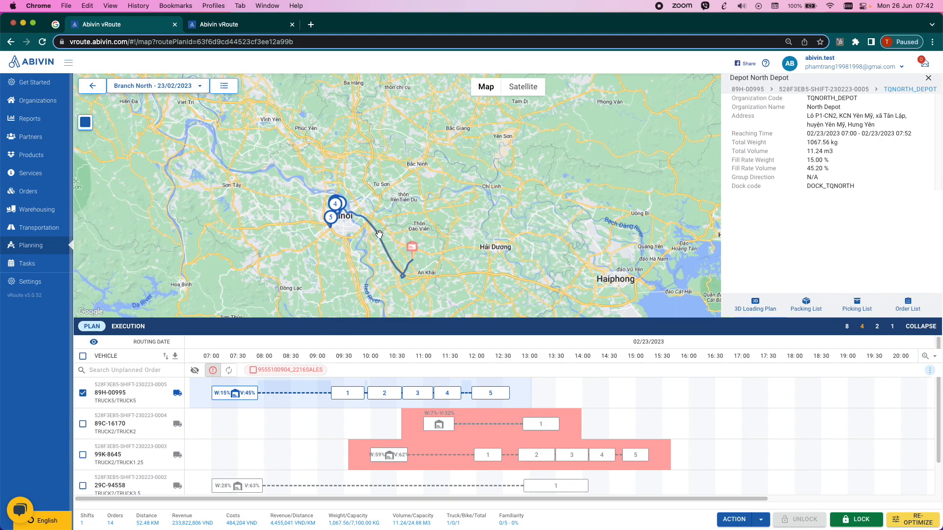